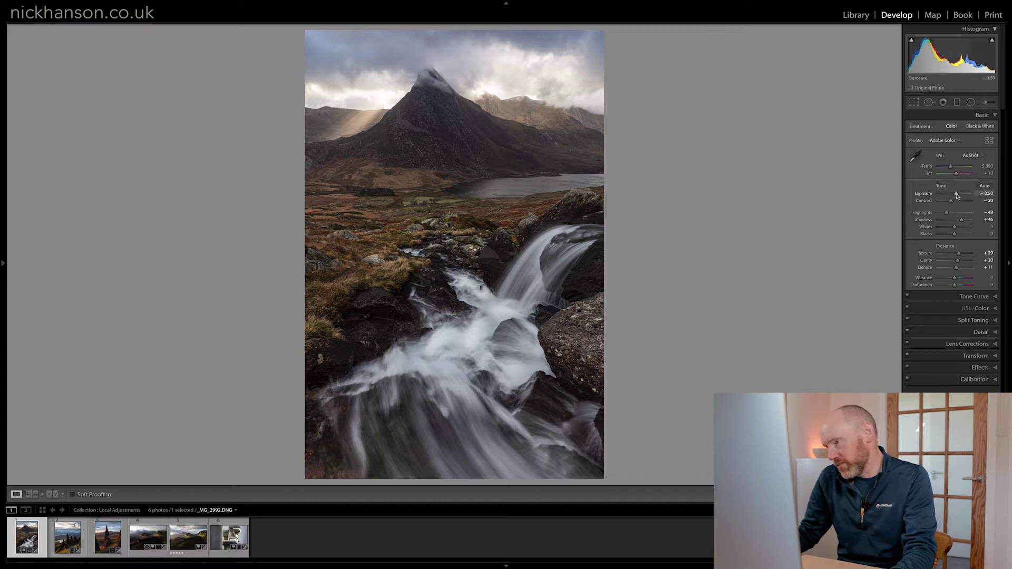
# Step: Try raising the global Exposure of the whole photo to +3.30 and undo the change
pyautogui.moveTo(957, 196); pyautogui.dragTo(966, 195)
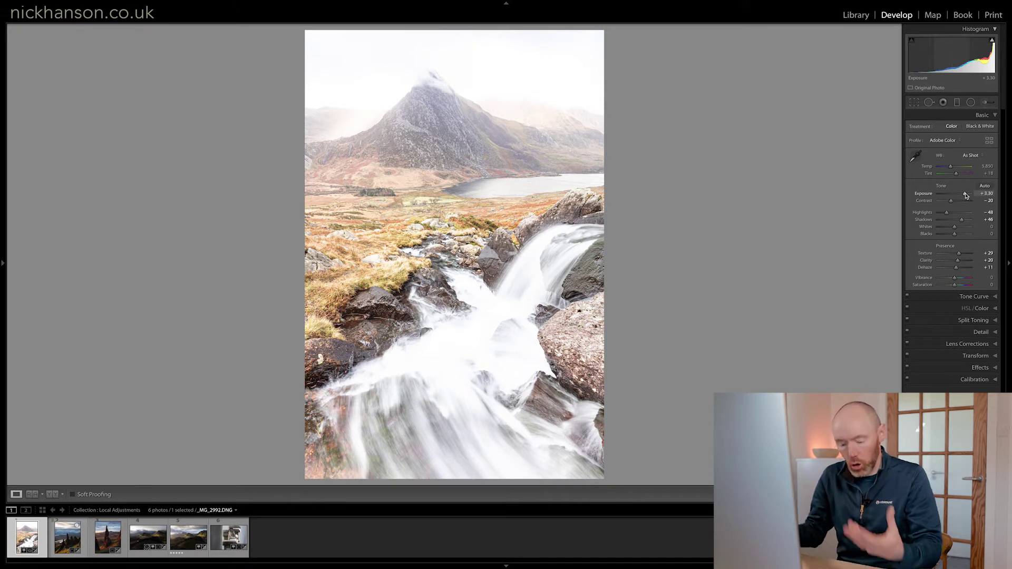
pyautogui.hotkey('ctrl', 'z')
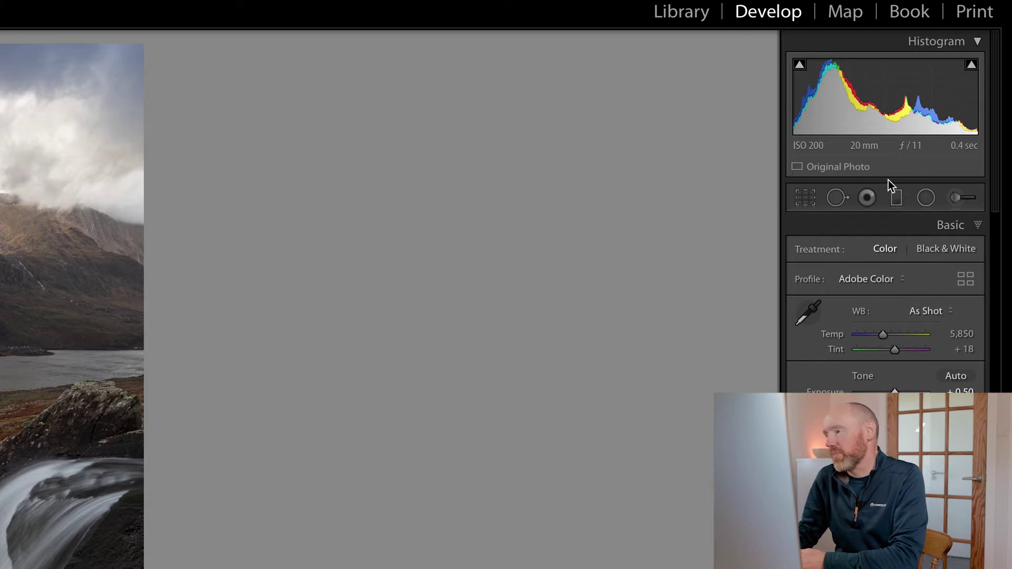
# Step: Draw a Graduated Filter down over the sky, level it horizontally and narrow its transition around the mountain summit
pyautogui.click(895, 200)
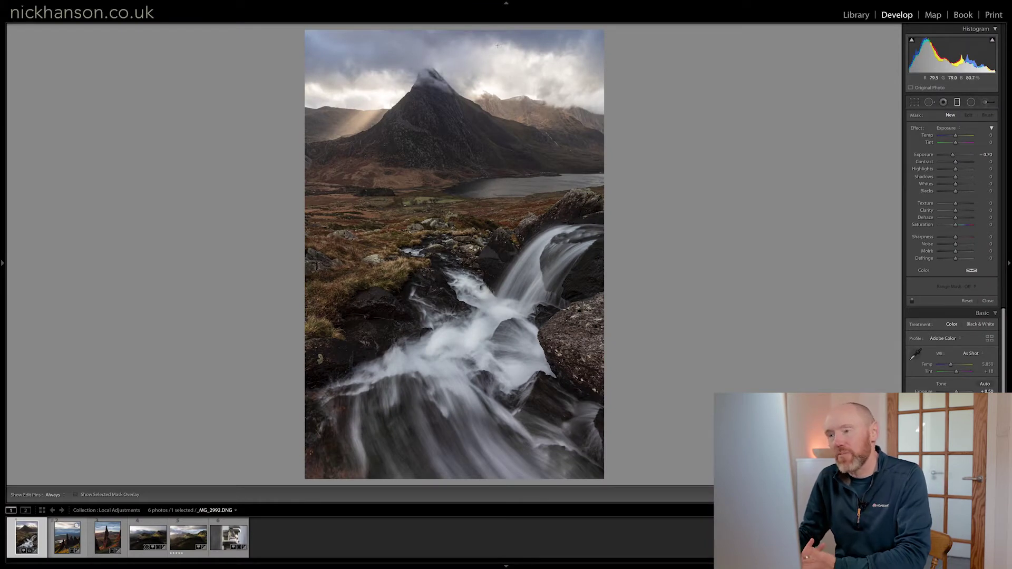
pyautogui.moveTo(497, 46); pyautogui.dragTo(499, 153)
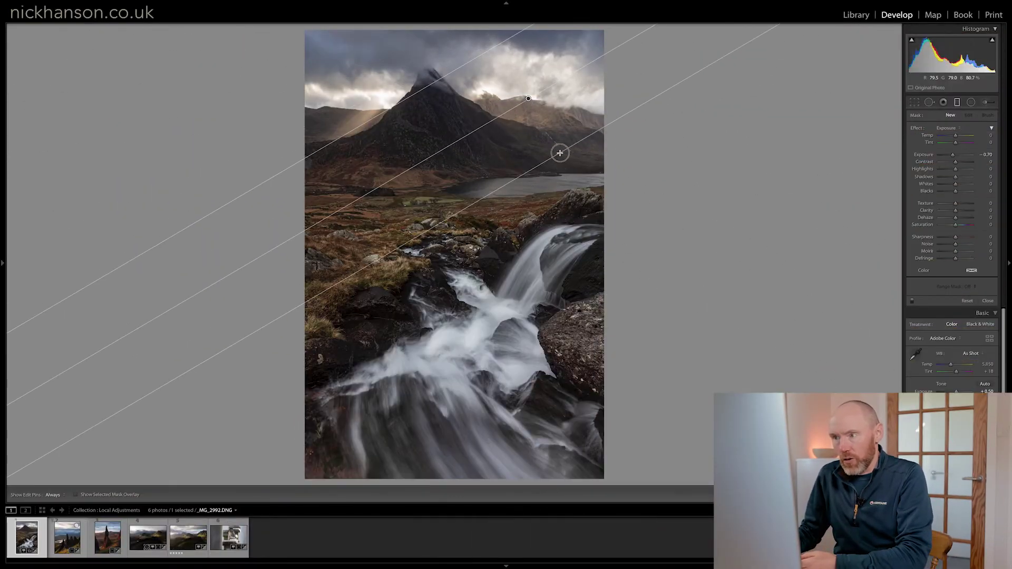
pyautogui.moveTo(560, 153); pyautogui.dragTo(496, 170)
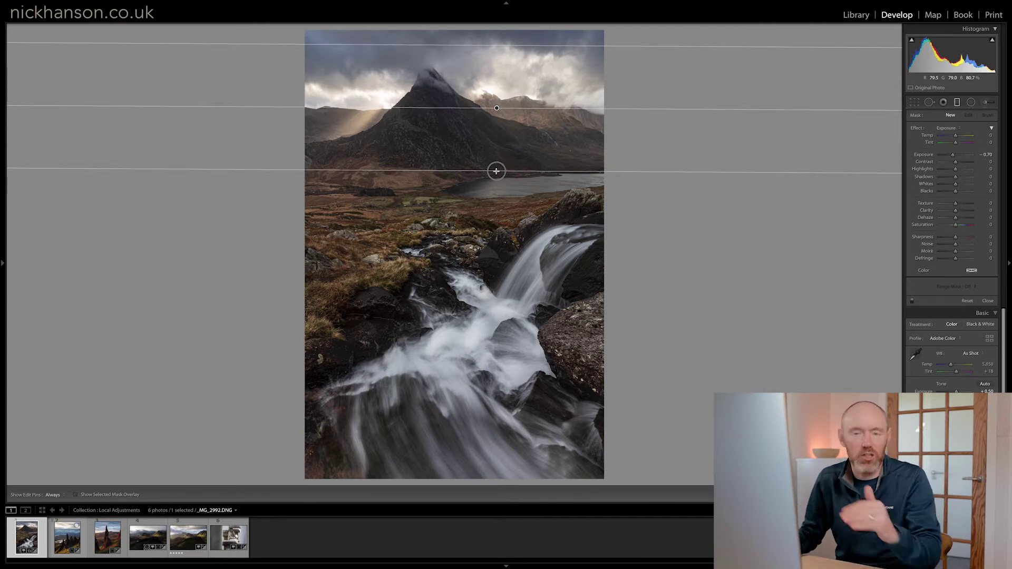
pyautogui.moveTo(496, 170); pyautogui.dragTo(496, 138)
pyautogui.moveTo(462, 46); pyautogui.dragTo(444, 58)
pyautogui.moveTo(453, 139); pyautogui.dragTo(453, 121)
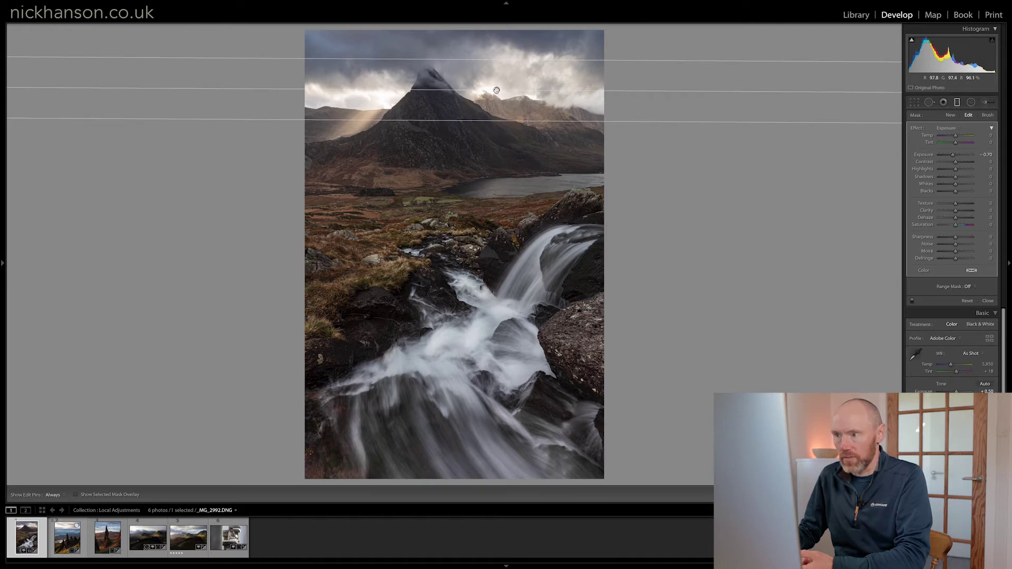
# Step: Reposition the graduated filter and vary its feathering, leaving a moderately narrow transition from the summit to the mountain's upper slopes
pyautogui.moveTo(496, 89)
pyautogui.moveTo(496, 89); pyautogui.dragTo(465, 54)
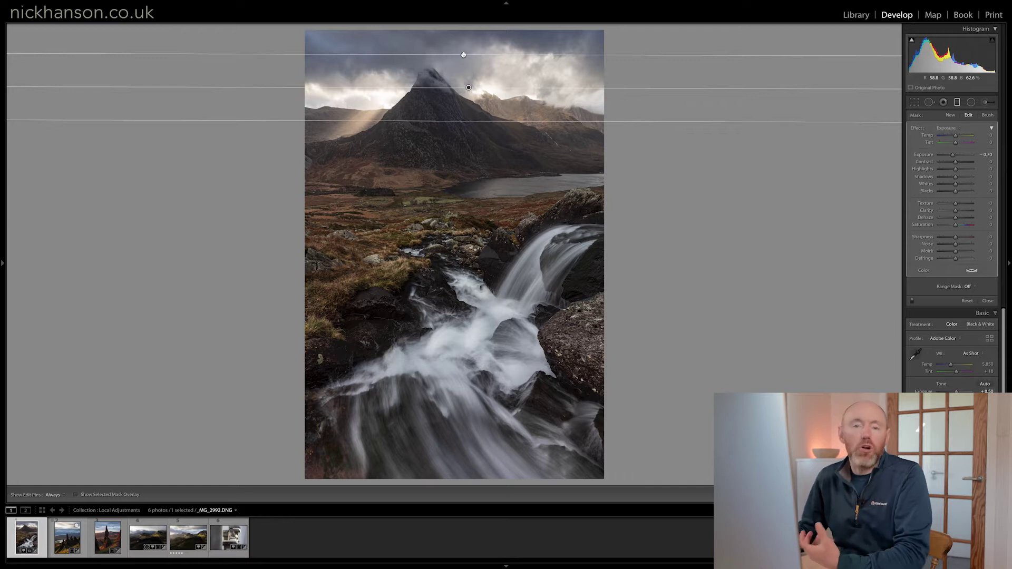
pyautogui.moveTo(463, 55); pyautogui.dragTo(459, 26)
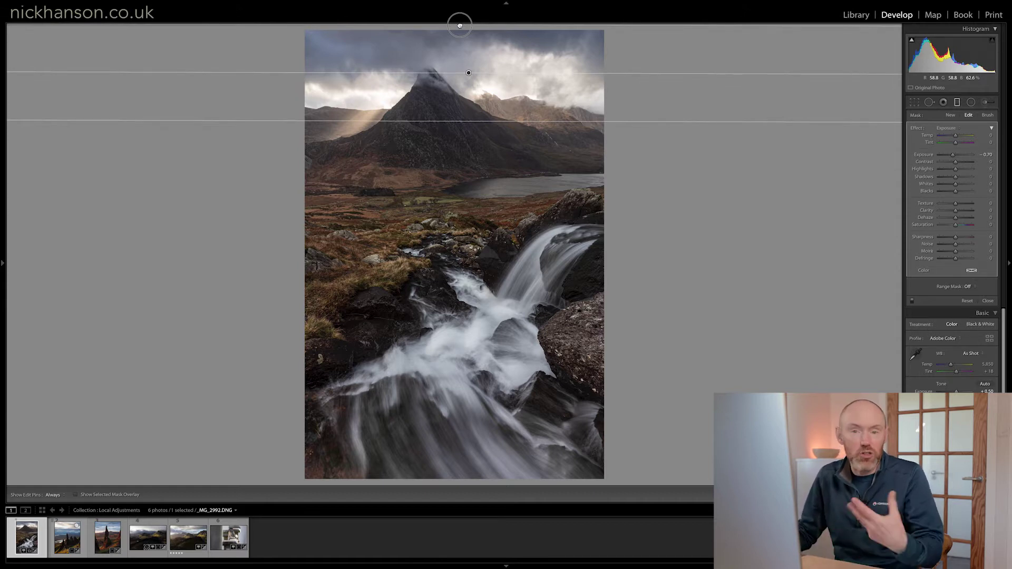
pyautogui.moveTo(460, 25); pyautogui.dragTo(455, 106)
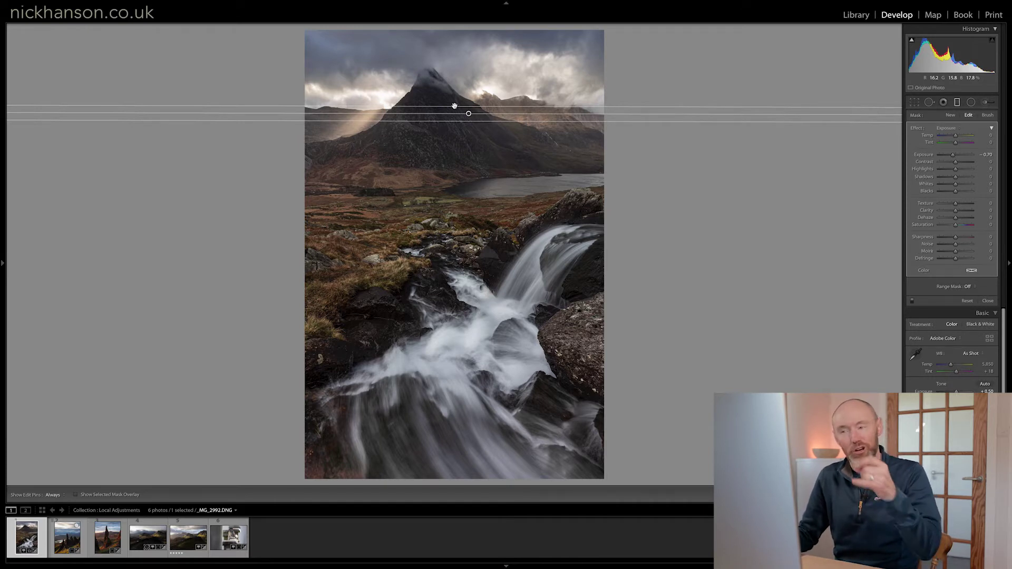
pyautogui.moveTo(454, 106); pyautogui.dragTo(458, 44)
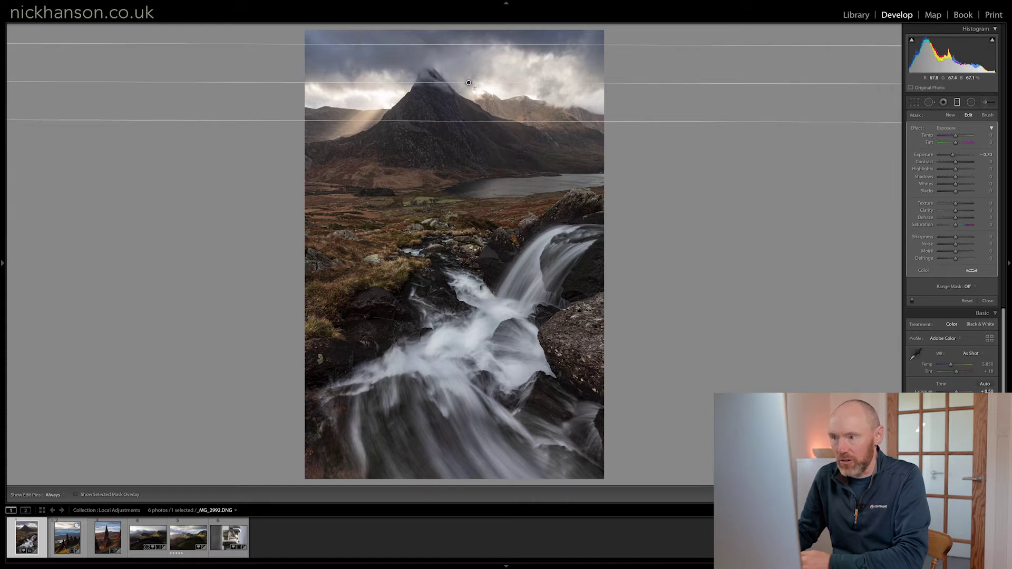
pyautogui.moveTo(508, 46); pyautogui.dragTo(516, 81)
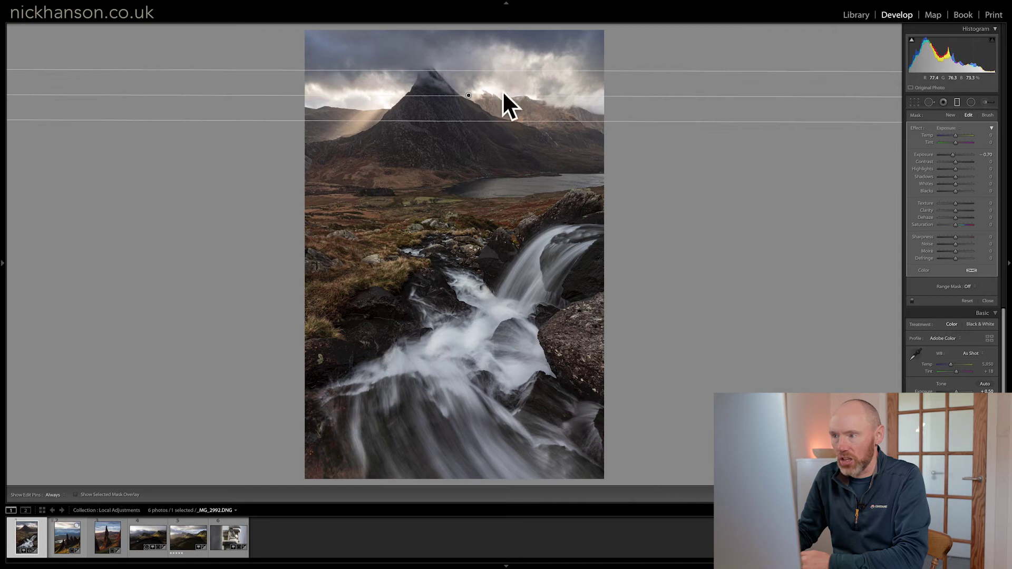
pyautogui.moveTo(499, 120)
pyautogui.mouseDown()
pyautogui.moveTo(499, 106)
pyautogui.moveTo(498, 119)
pyautogui.mouseUp()
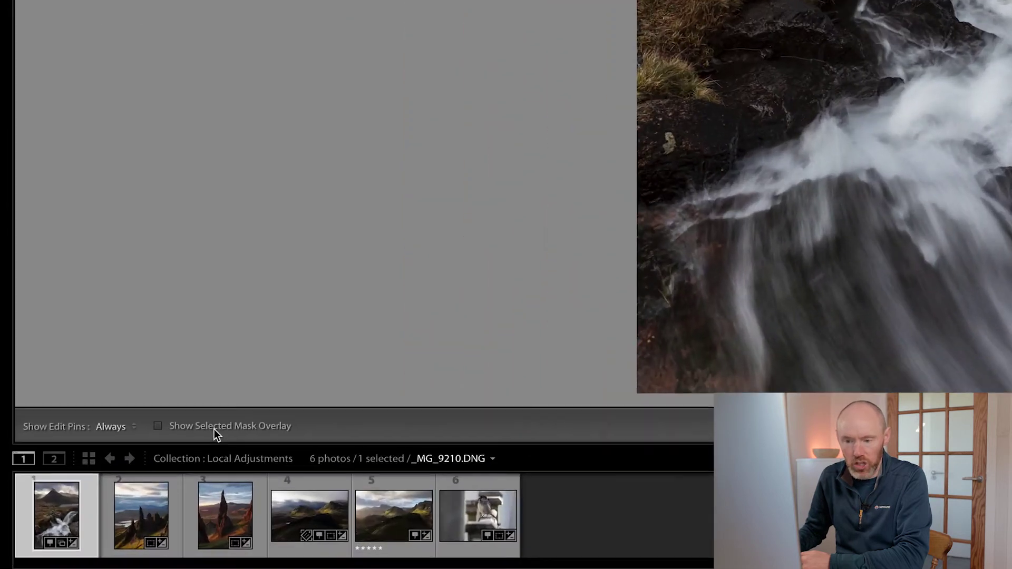
# Step: Check the graduated filter with the mask overlay and shift it slightly lower on the mountain, leaving the overlay hidden
pyautogui.click(202, 425)
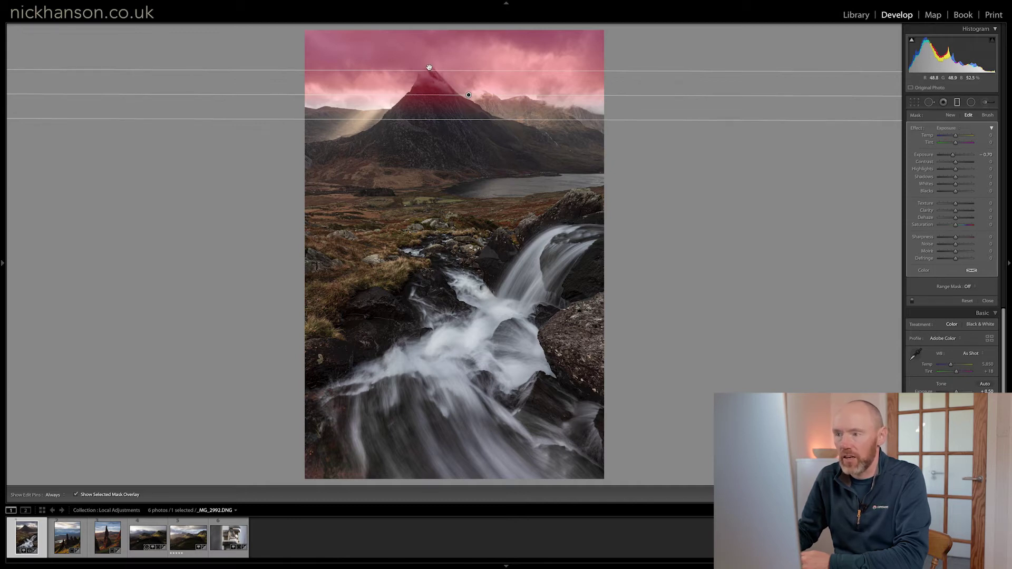
pyautogui.moveTo(469, 105); pyautogui.dragTo(466, 108)
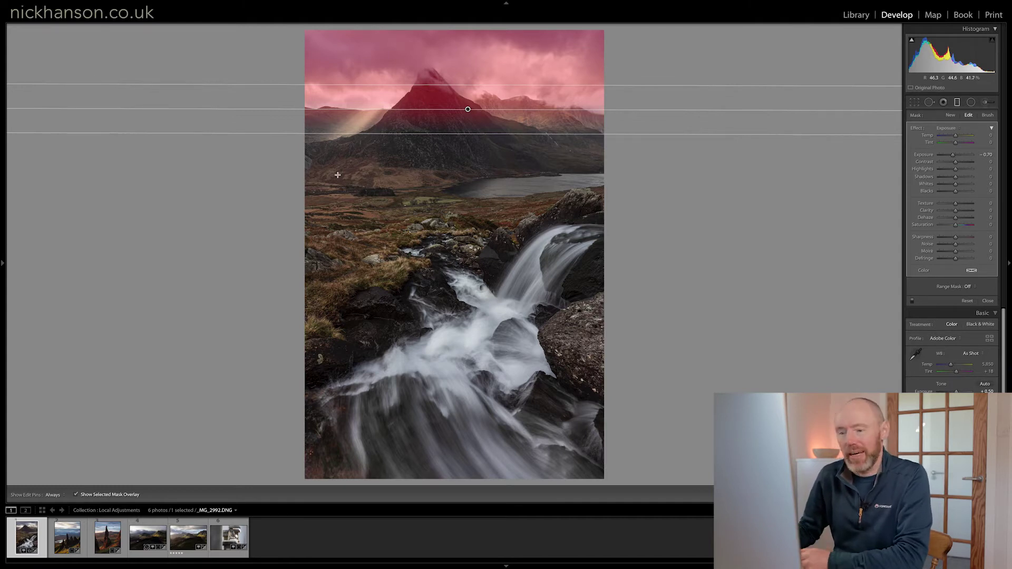
pyautogui.click(76, 495)
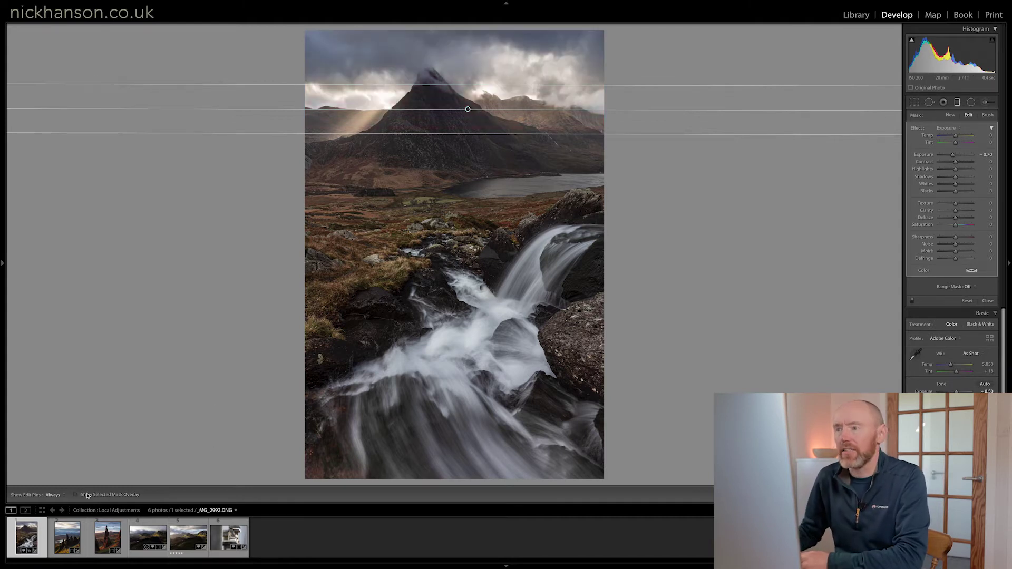
# Step: Reset the graduated filter's Exposure, then darken the sky with Exposure −0.45 and Highlights −10
pyautogui.doubleClick(953, 157)
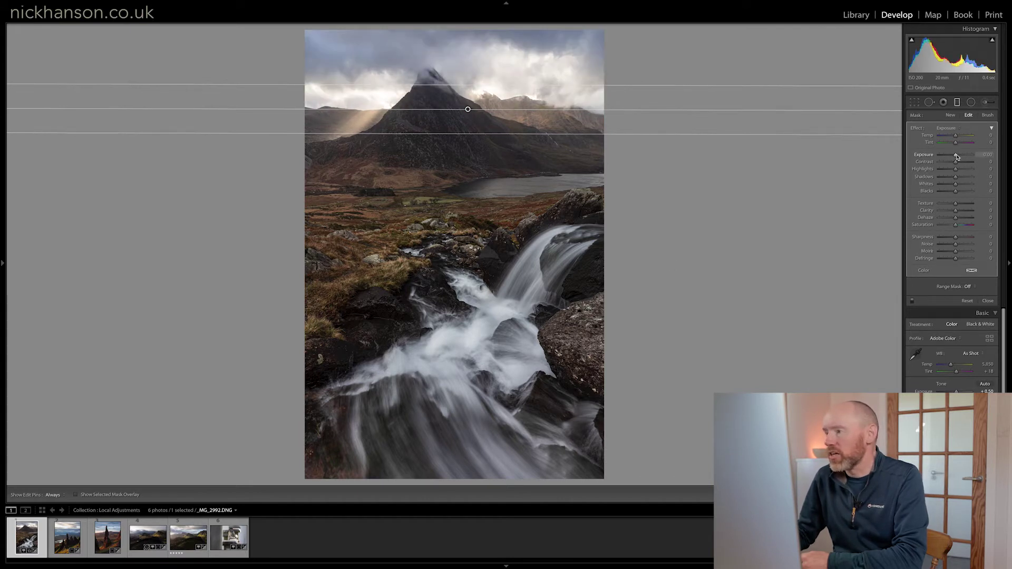
pyautogui.moveTo(957, 156); pyautogui.dragTo(956, 157)
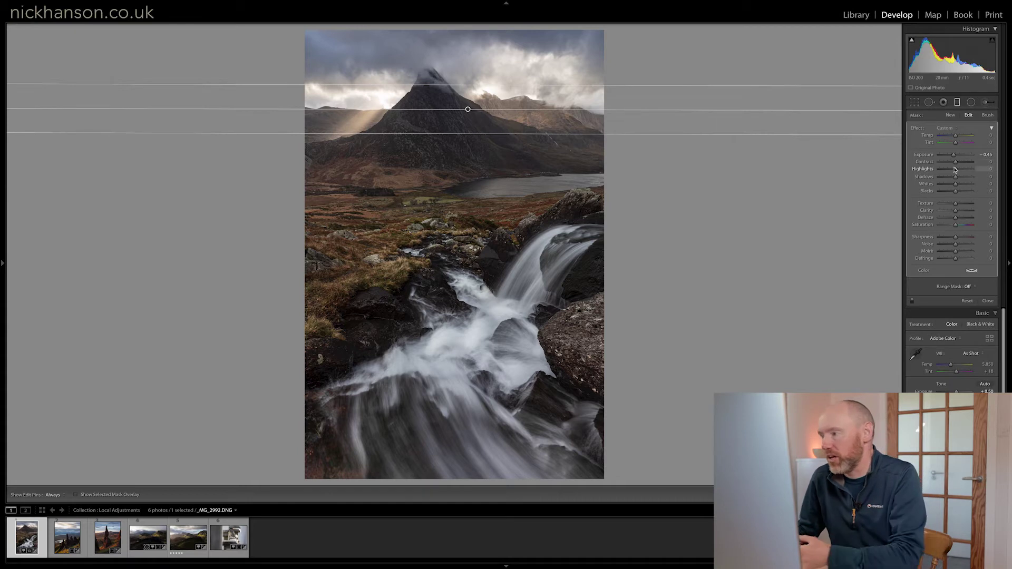
pyautogui.moveTo(955, 169); pyautogui.dragTo(955, 171)
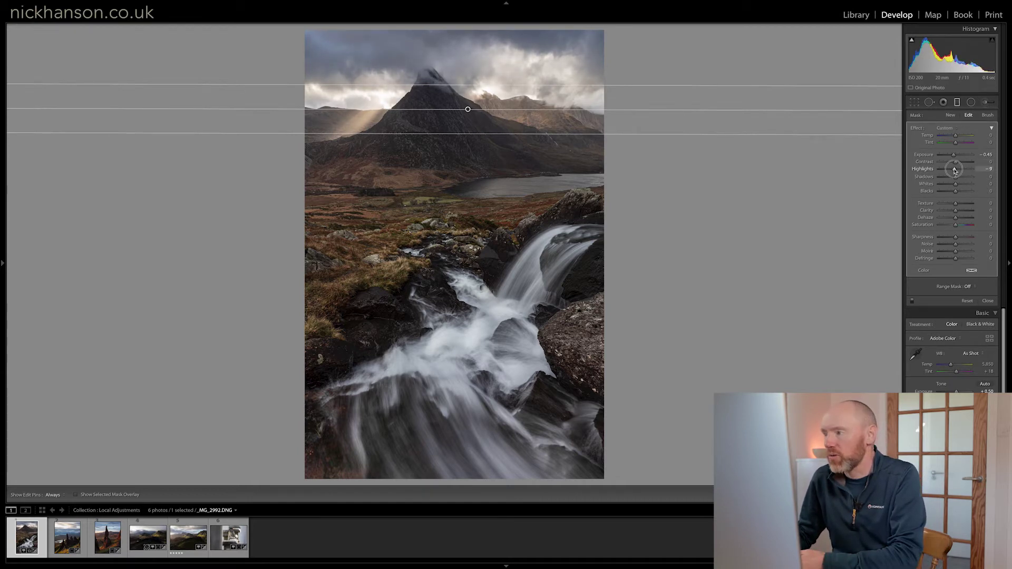
pyautogui.moveTo(954, 170); pyautogui.dragTo(953, 169)
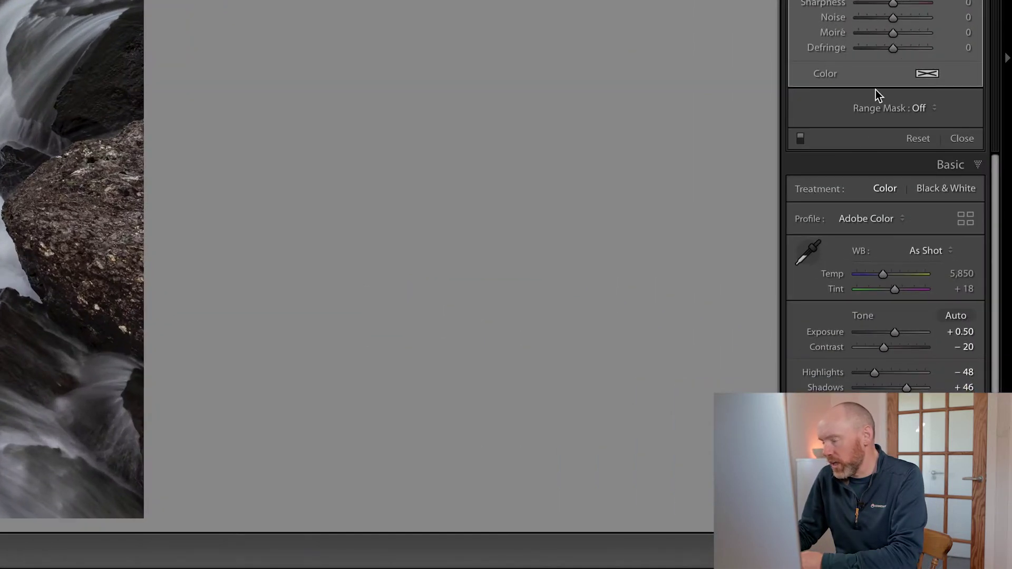
# Step: Apply a Luminance range mask to the graduated filter and display the luminance mask
pyautogui.click(926, 111)
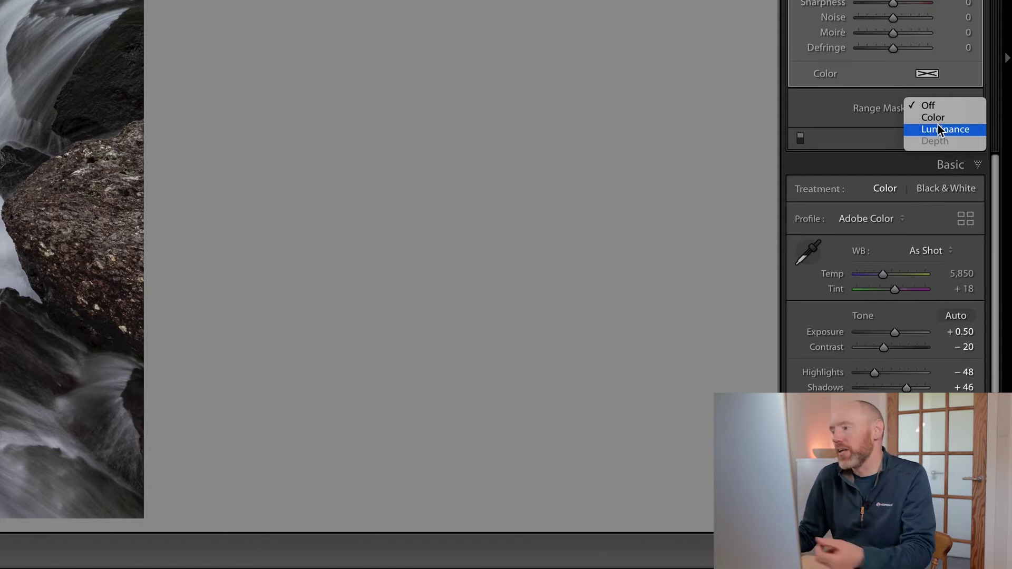
pyautogui.click(939, 130)
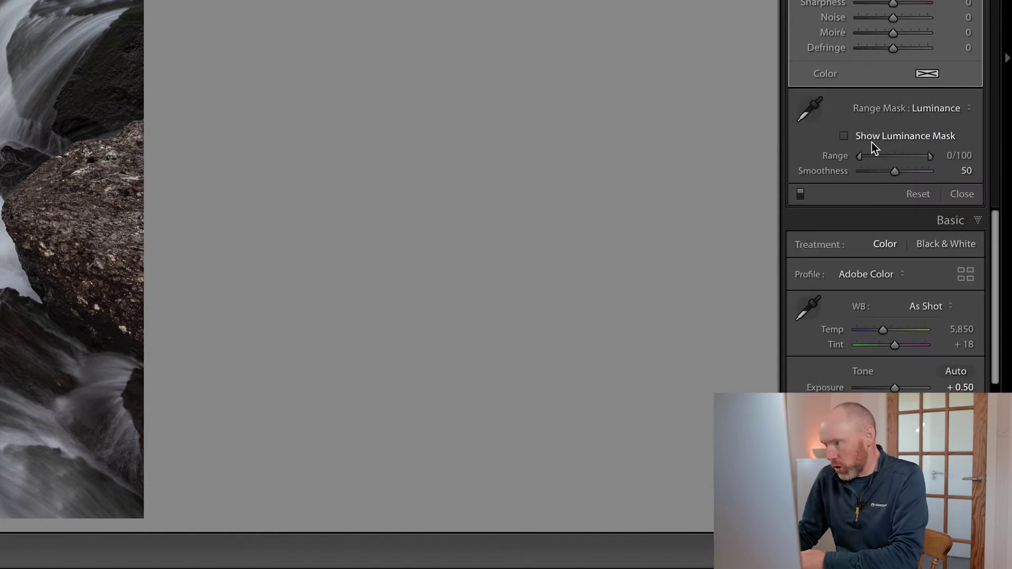
pyautogui.click(844, 135)
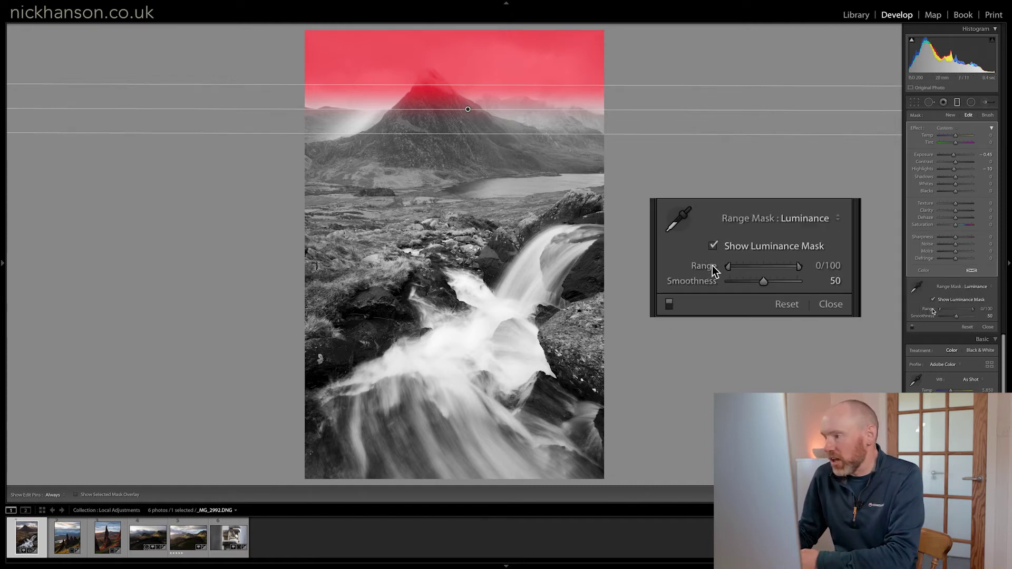
# Step: Try luminance ranges of 52/100 and 0/84 on the sky filter, restoring the full 0/100 range
pyautogui.click(972, 311)
pyautogui.moveTo(941, 312); pyautogui.dragTo(981, 313)
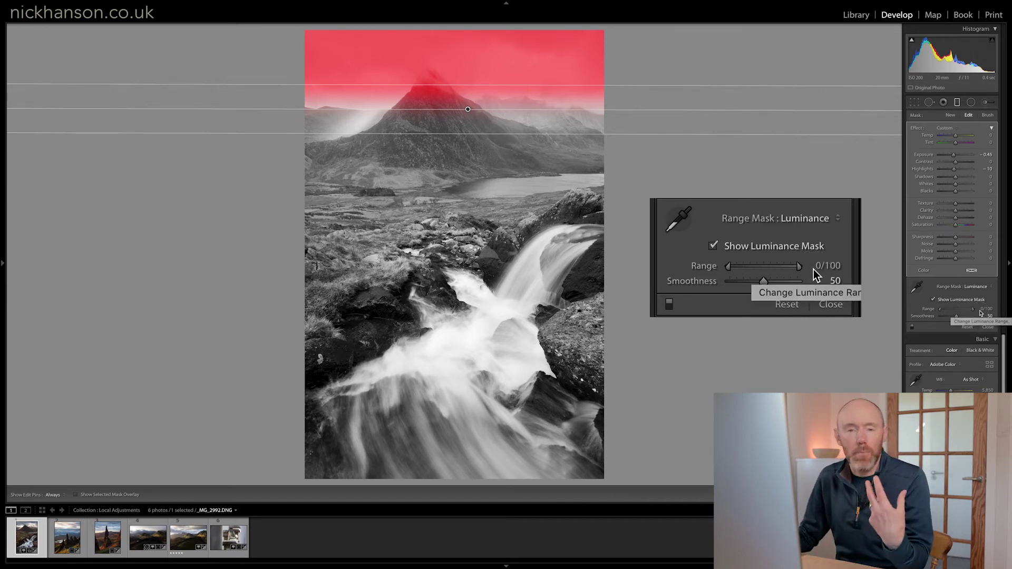
pyautogui.click(730, 267)
pyautogui.moveTo(729, 267); pyautogui.dragTo(766, 266)
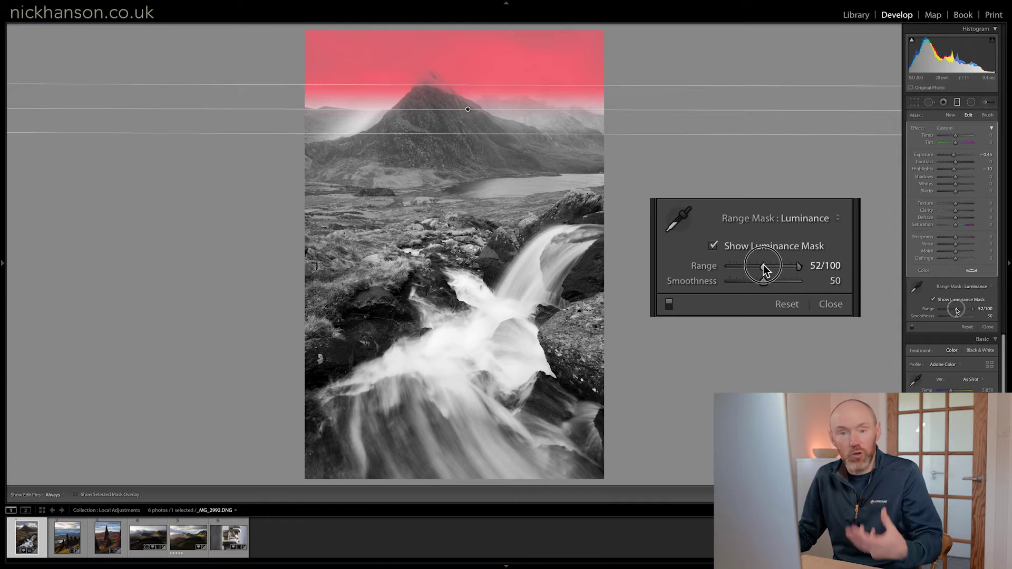
pyautogui.moveTo(764, 267); pyautogui.dragTo(682, 270)
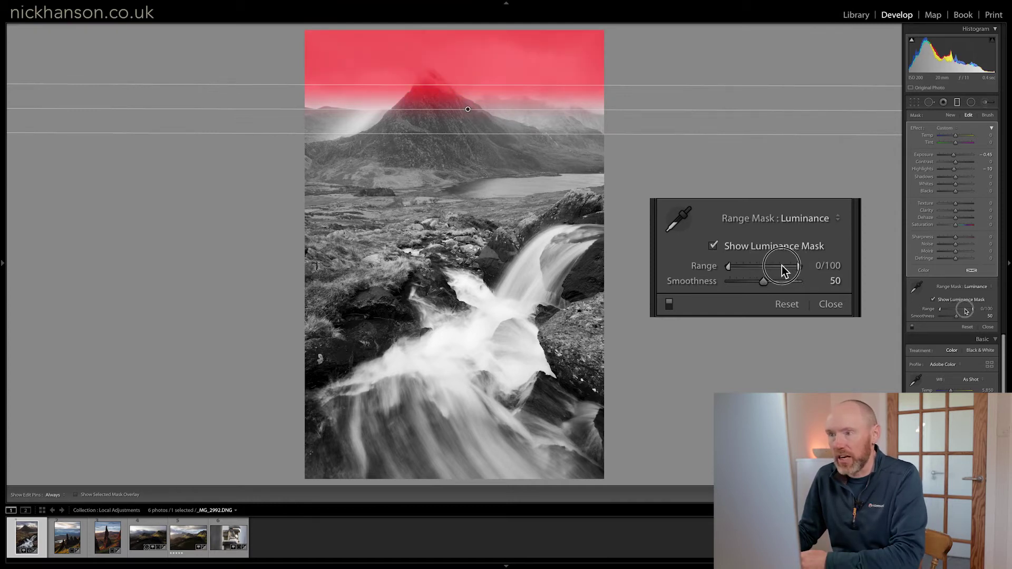
pyautogui.moveTo(798, 266); pyautogui.dragTo(786, 266)
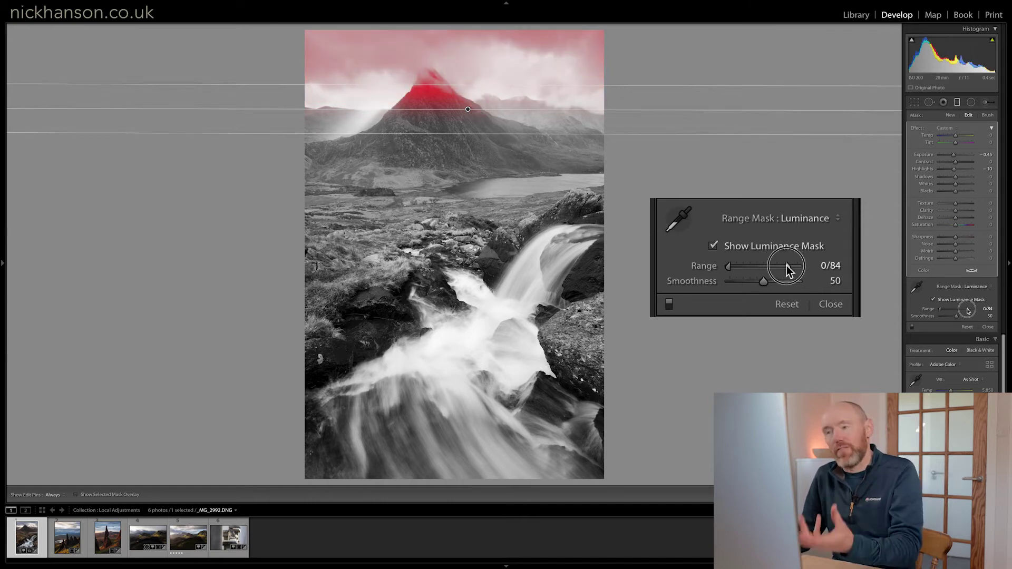
pyautogui.moveTo(786, 266); pyautogui.dragTo(822, 265)
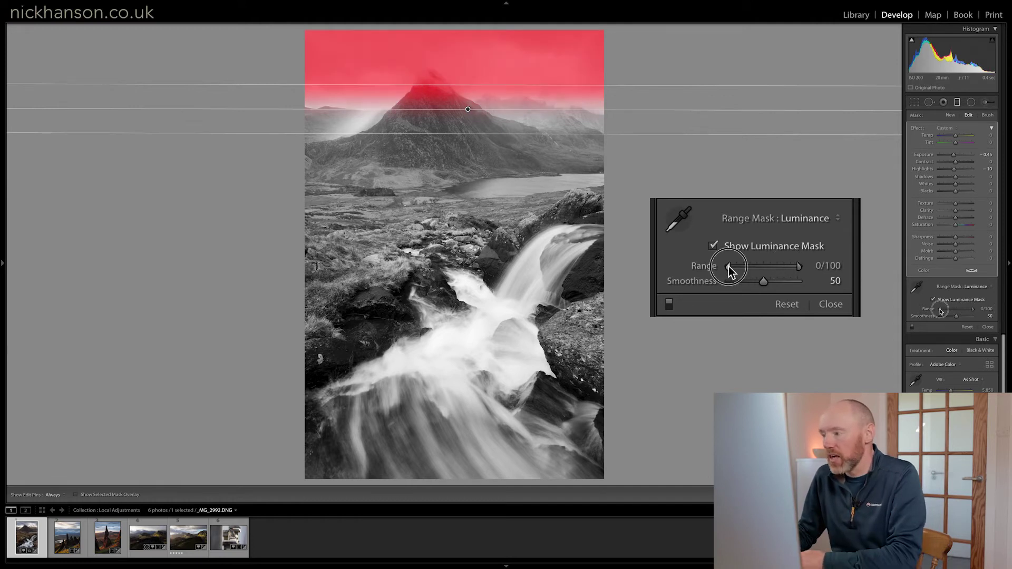
# Step: Set the luminance range to 64/100 to exclude the dark mountain, trying Smoothness 33 before resetting it to 50
pyautogui.moveTo(728, 266); pyautogui.dragTo(770, 264)
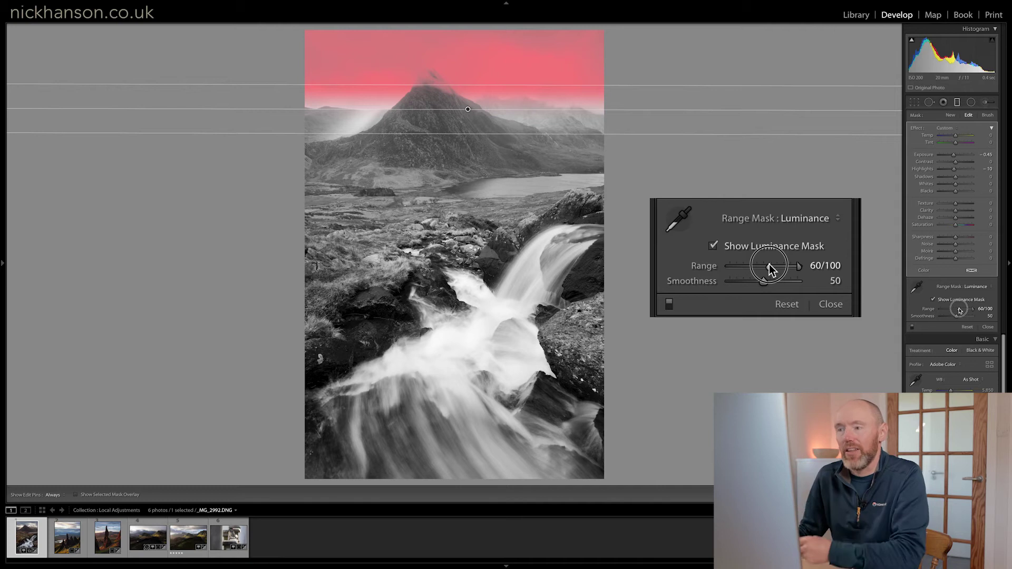
pyautogui.moveTo(769, 264); pyautogui.dragTo(771, 264)
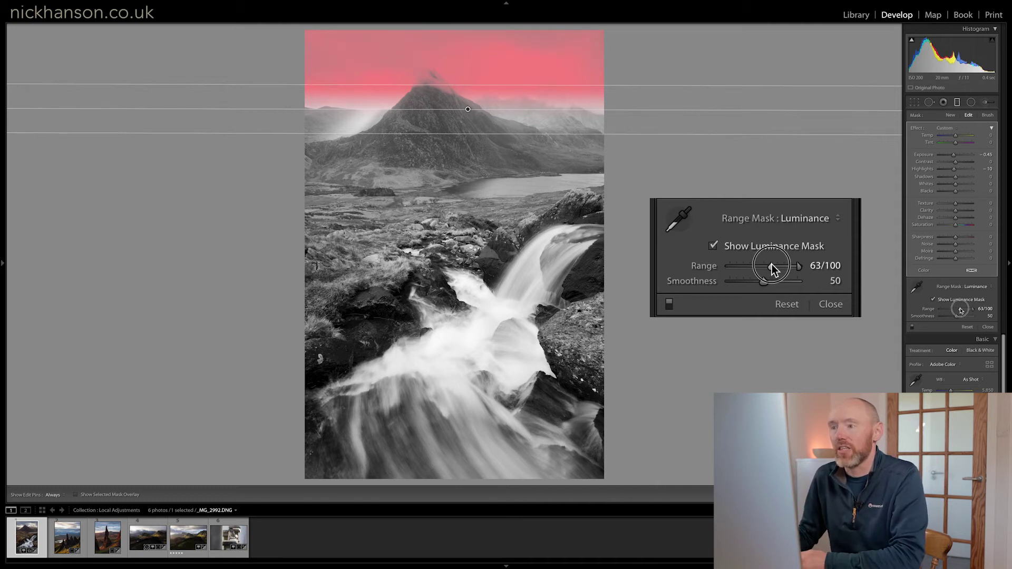
pyautogui.moveTo(771, 264); pyautogui.dragTo(772, 266)
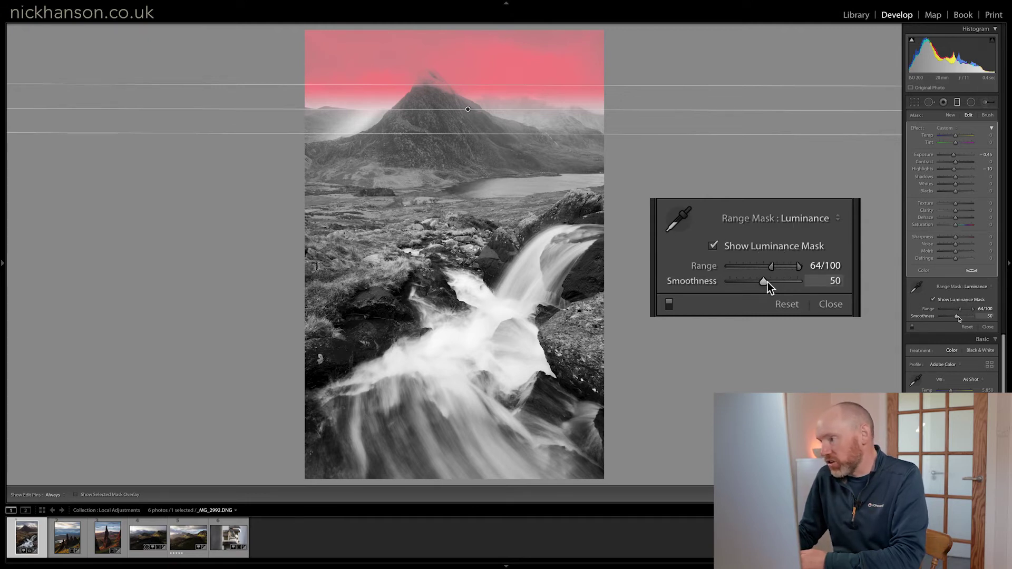
pyautogui.moveTo(763, 283)
pyautogui.mouseDown()
pyautogui.moveTo(802, 280)
pyautogui.moveTo(752, 283)
pyautogui.mouseUp()
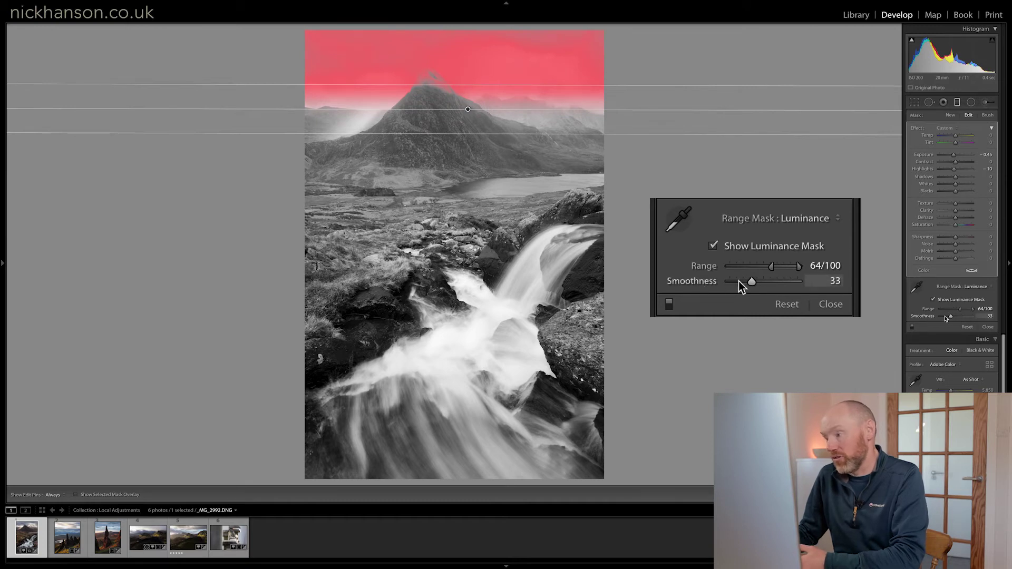
pyautogui.doubleClick(706, 282)
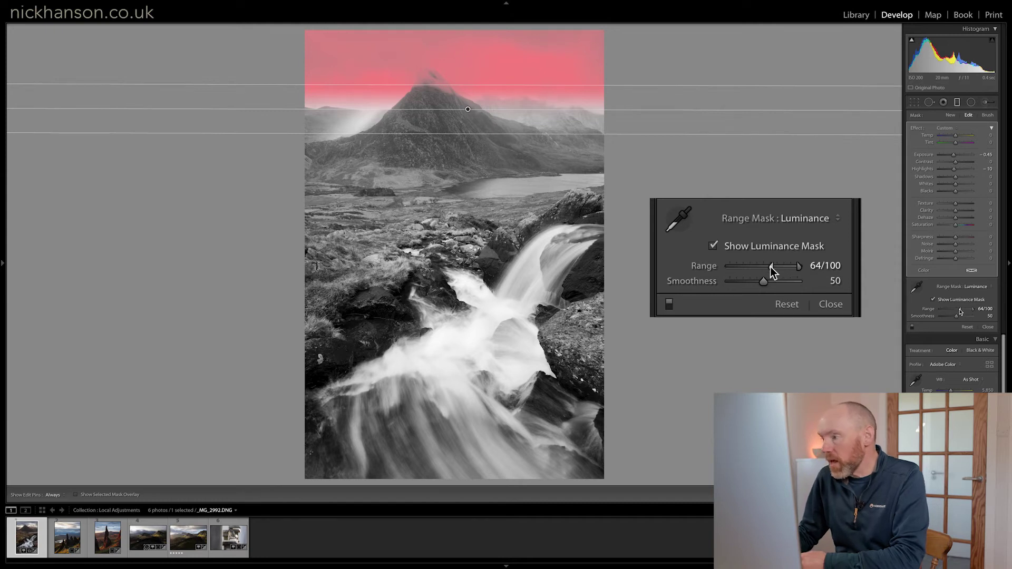
# Step: Hide the luminance mask and switch the graduated filter off and on to compare the sky before and after
pyautogui.click(713, 245)
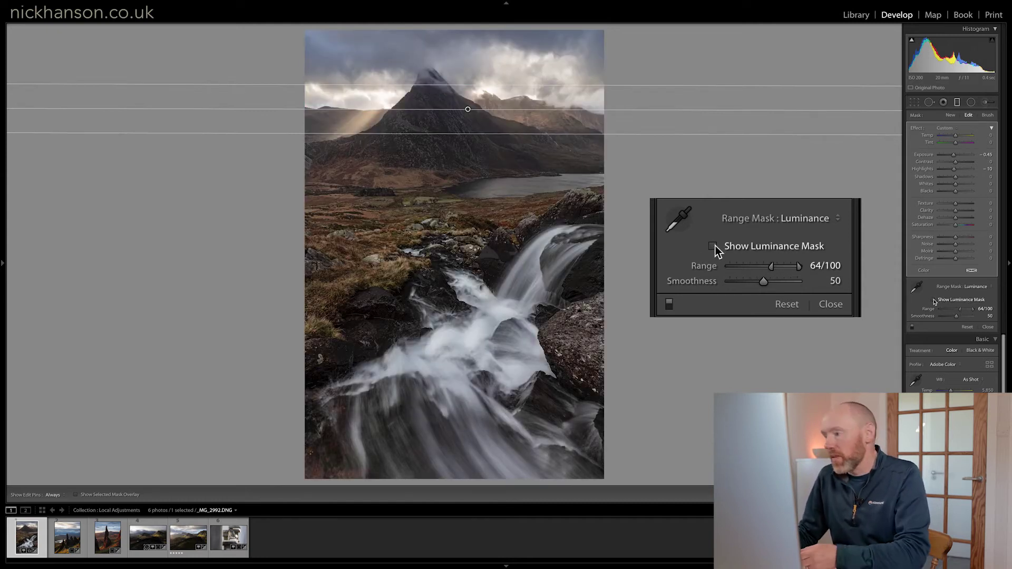
pyautogui.click(670, 308)
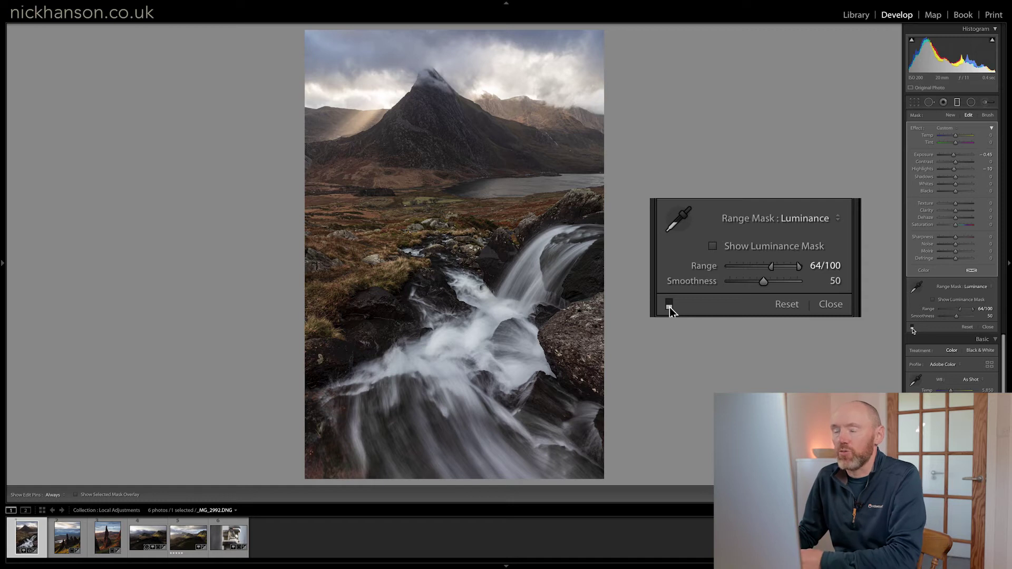
pyautogui.click(669, 308)
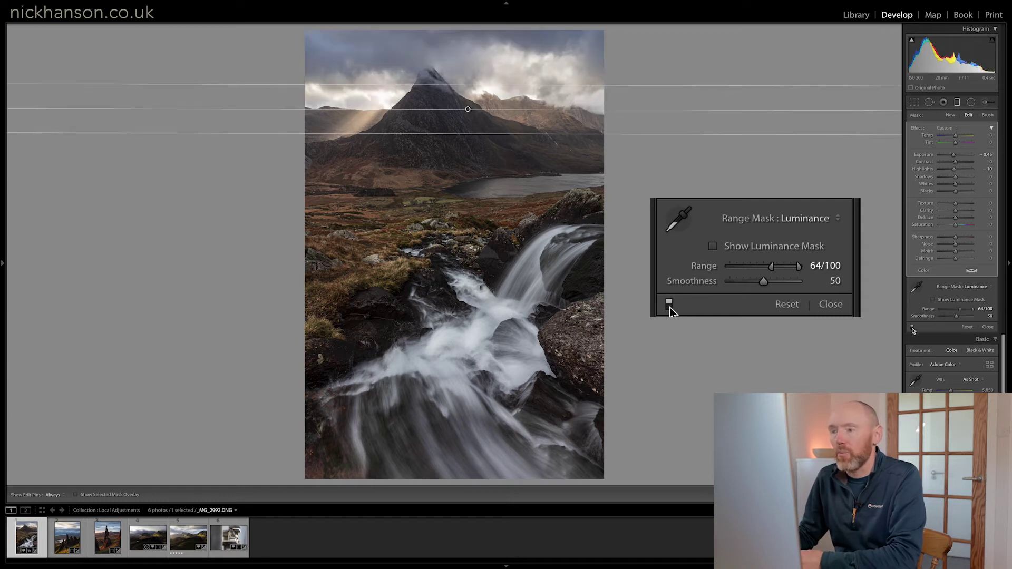
# Step: Deselect the sky filter and switch the graduated filters off and on to compare the overall result
pyautogui.click(670, 307)
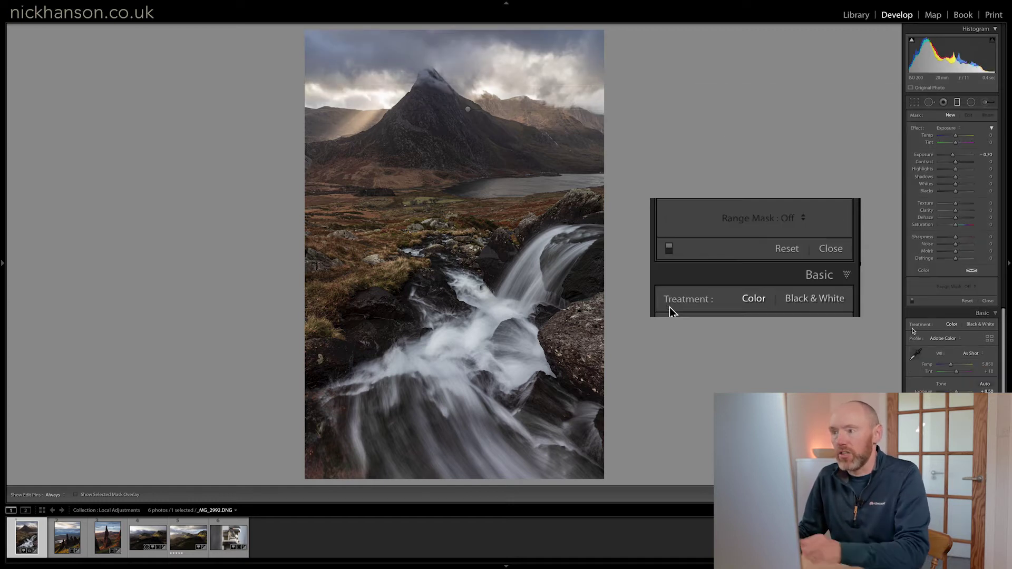
pyautogui.click(911, 301)
pyautogui.click(911, 301)
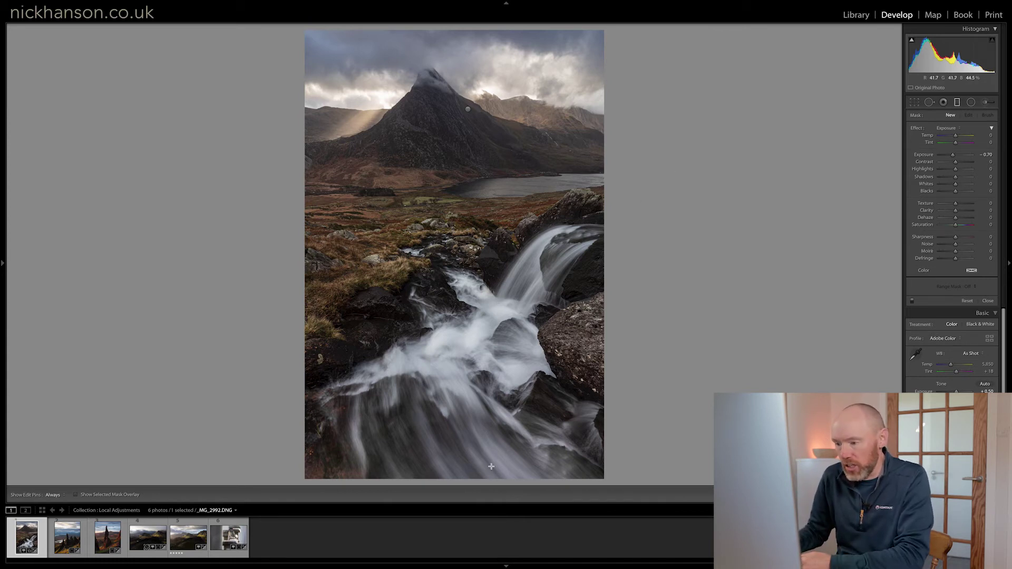
# Step: Add a tilted graduated filter rising from the lower edge over the waterfall, narrow its transition using the mask overlay, and hide the overlay
pyautogui.moveTo(500, 482); pyautogui.dragTo(421, 241)
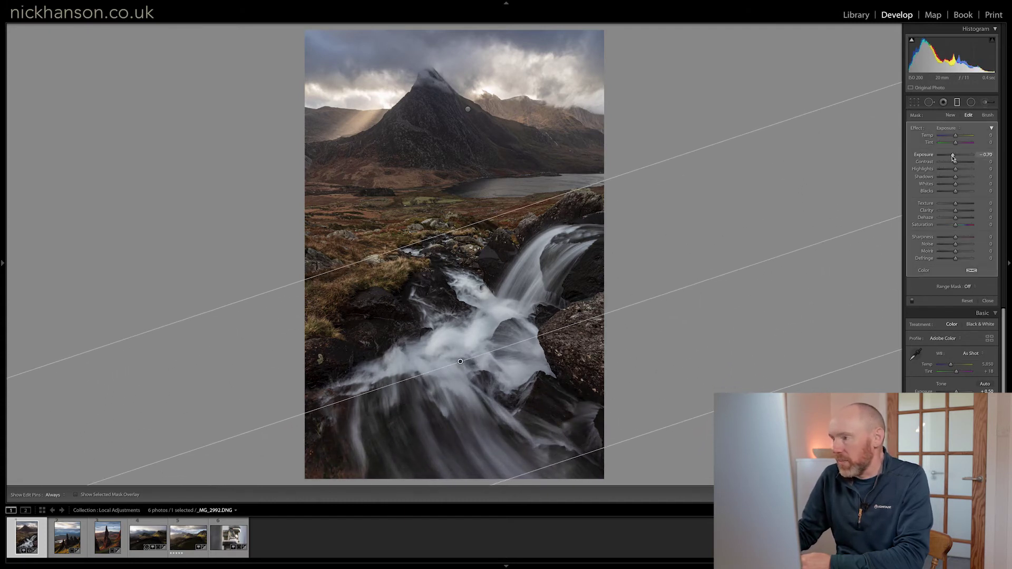
pyautogui.click(91, 497)
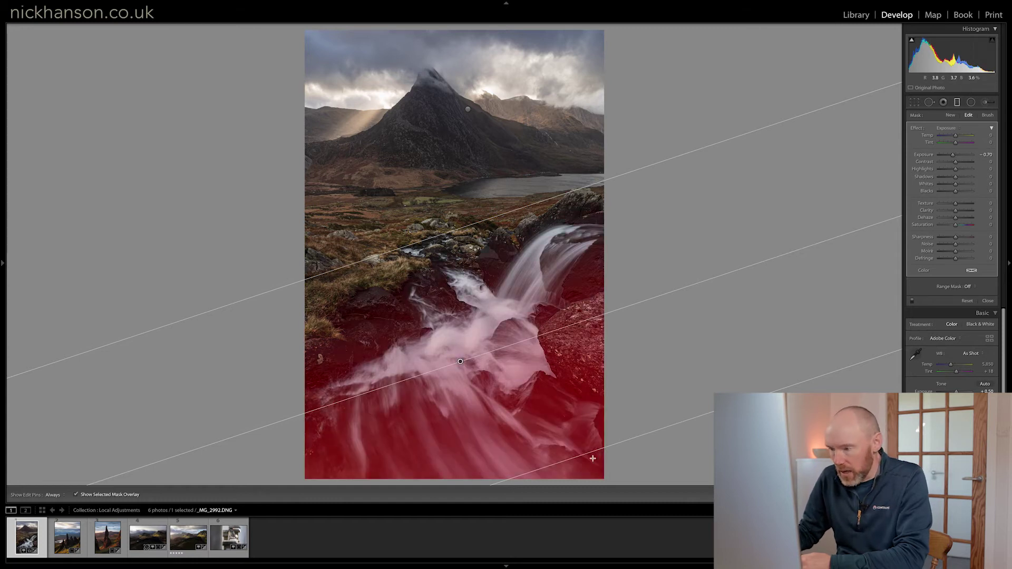
pyautogui.moveTo(583, 453); pyautogui.dragTo(500, 309)
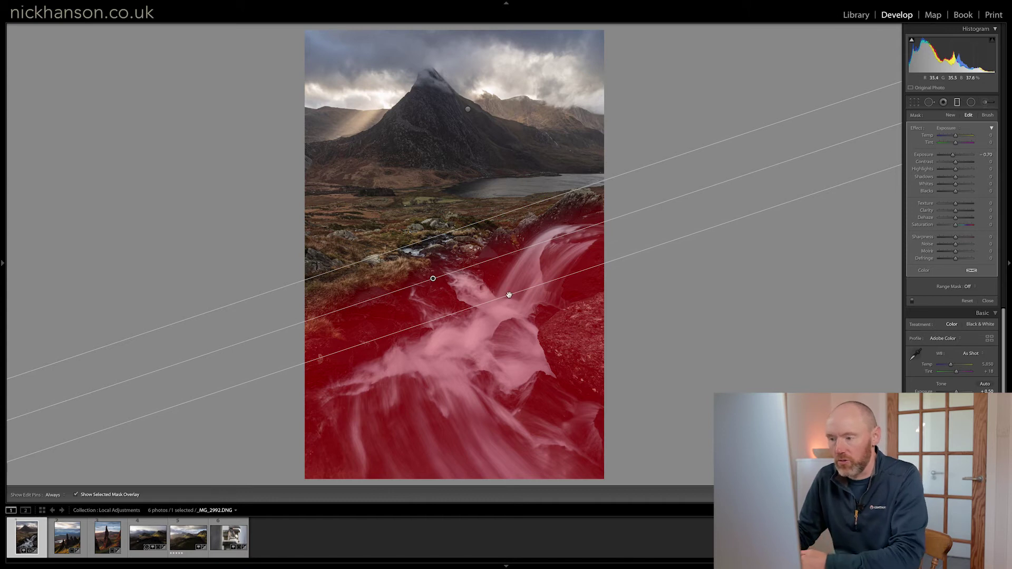
pyautogui.moveTo(508, 295); pyautogui.dragTo(508, 293)
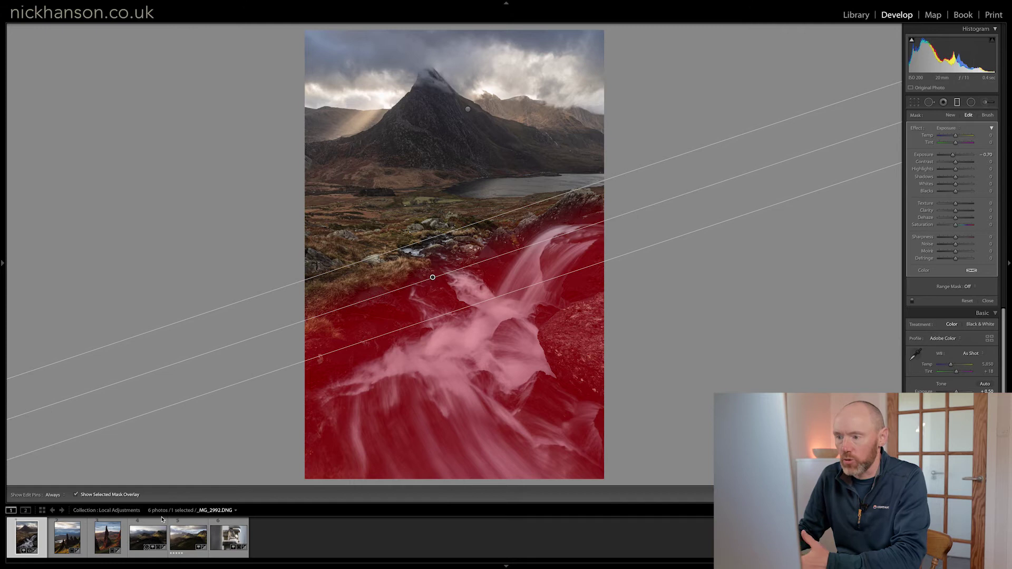
pyautogui.click(99, 497)
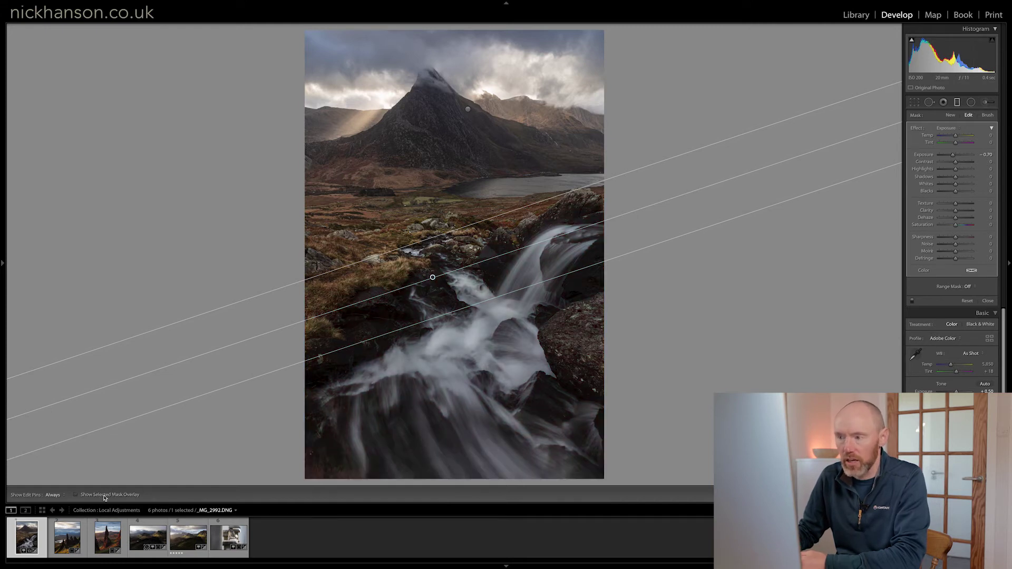
# Step: Set the waterfall filter's Exposure to 0.54 and apply a Luminance range mask to it
pyautogui.moveTo(952, 157); pyautogui.dragTo(958, 156)
pyautogui.click(968, 289)
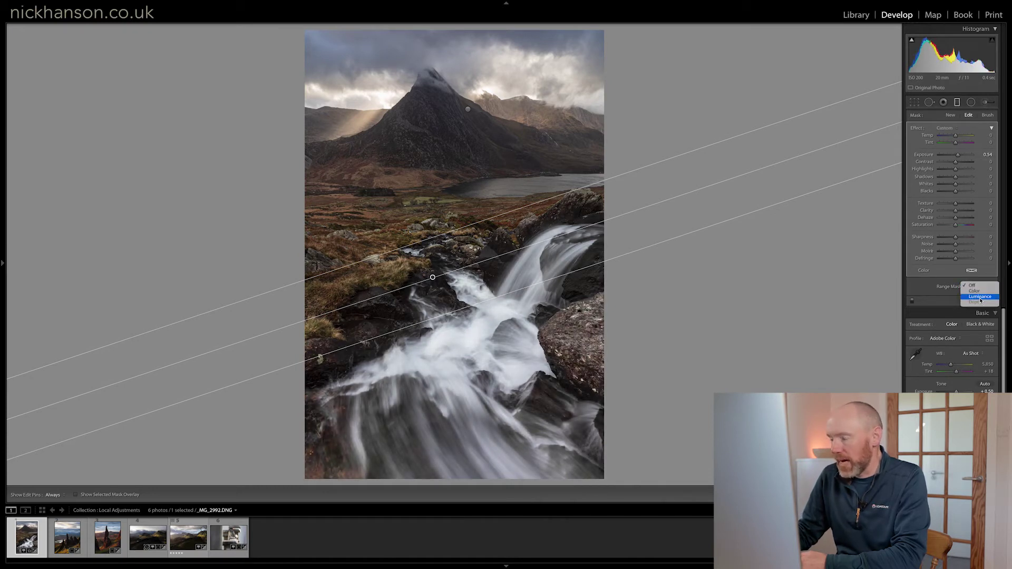
pyautogui.click(979, 297)
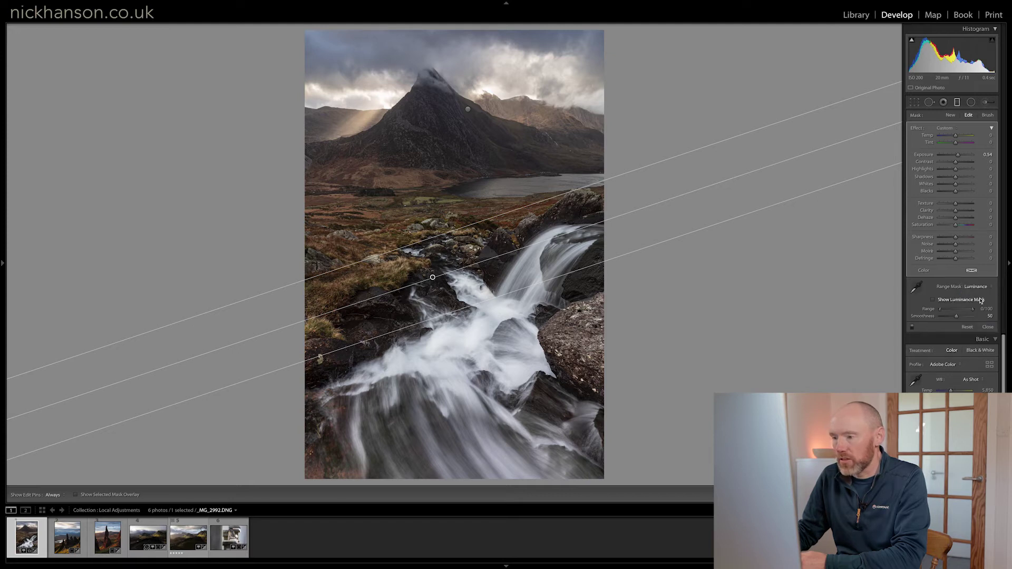
# Step: Limit the waterfall filter to the bright water with a luminance range of 58/100, checking it in the luminance mask view
pyautogui.click(933, 300)
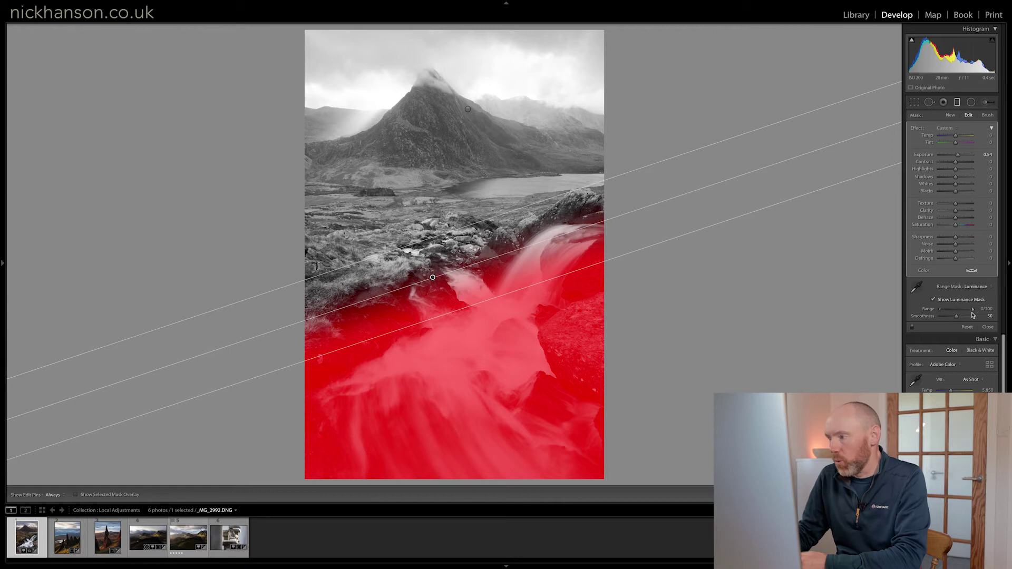
pyautogui.moveTo(941, 312); pyautogui.dragTo(958, 312)
pyautogui.click(933, 299)
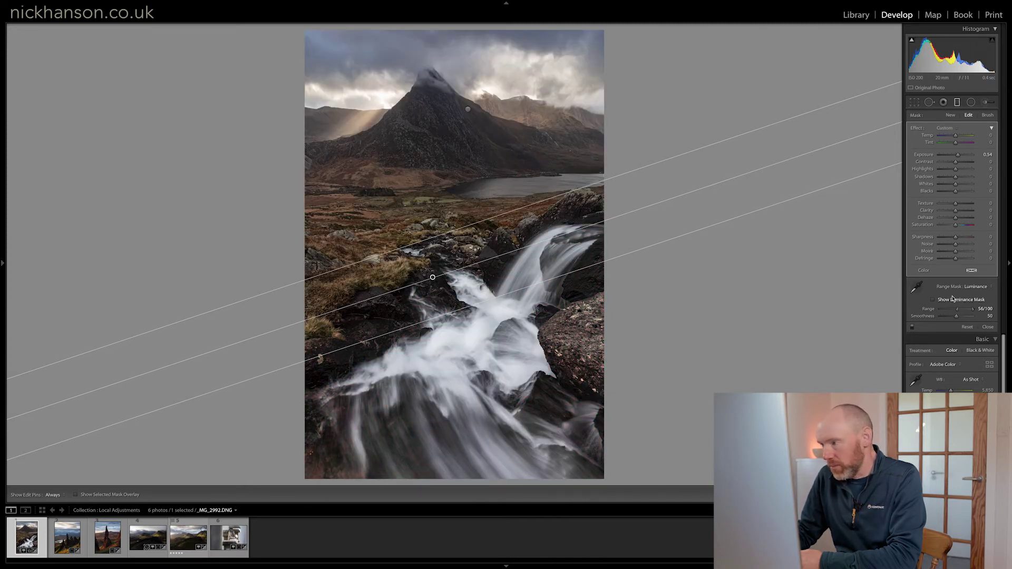
pyautogui.moveTo(957, 311); pyautogui.dragTo(958, 311)
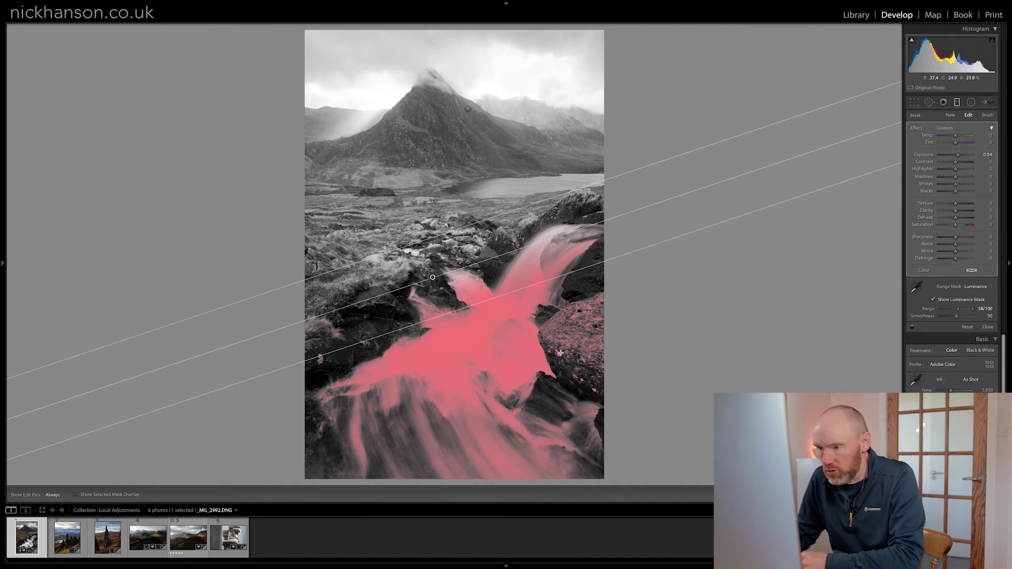
pyautogui.click(933, 302)
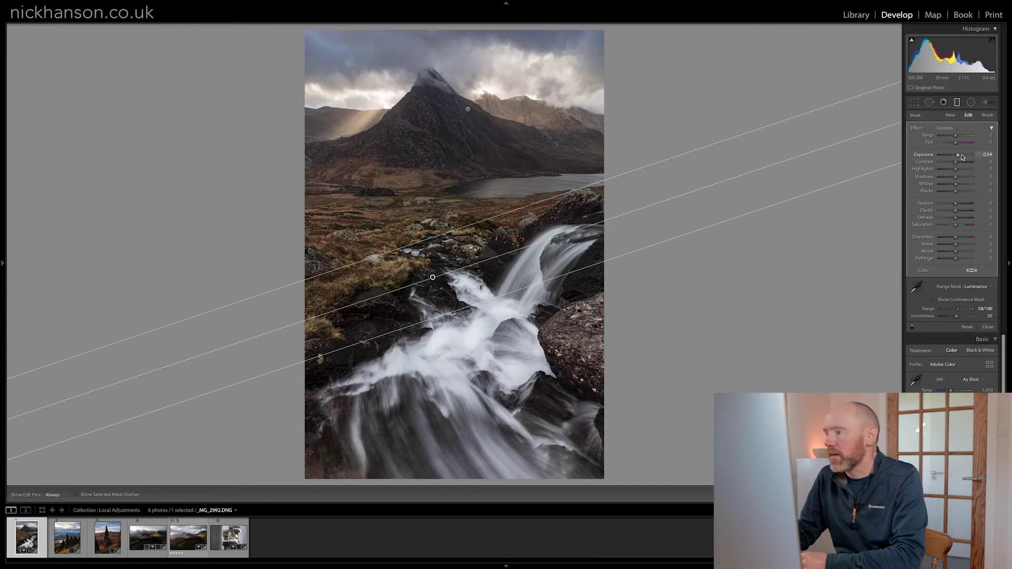
# Step: Raise the waterfall filter's Exposure to 0.62 and its Clarity to 11
pyautogui.moveTo(958, 157); pyautogui.dragTo(959, 156)
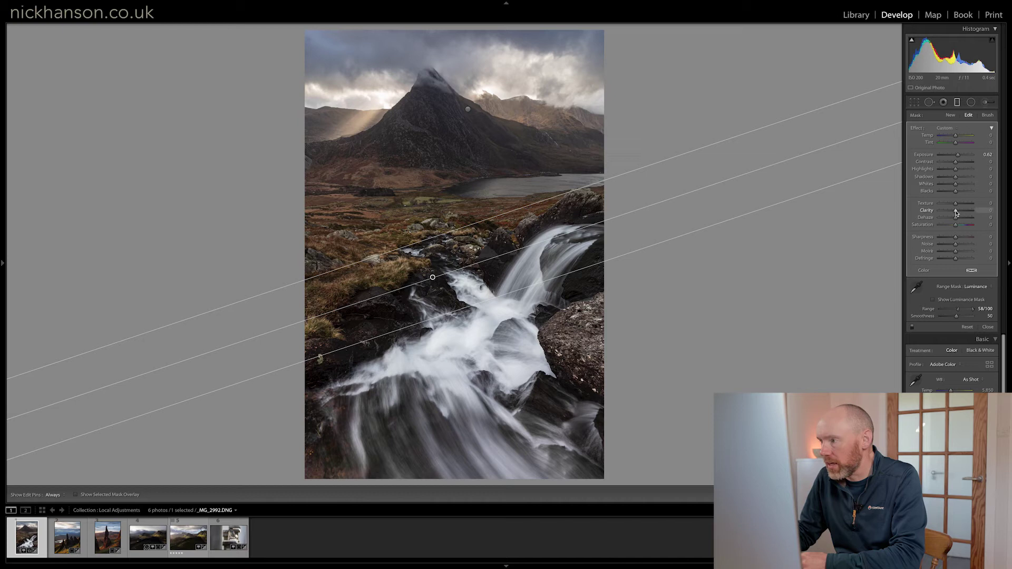
pyautogui.moveTo(956, 211); pyautogui.dragTo(957, 212)
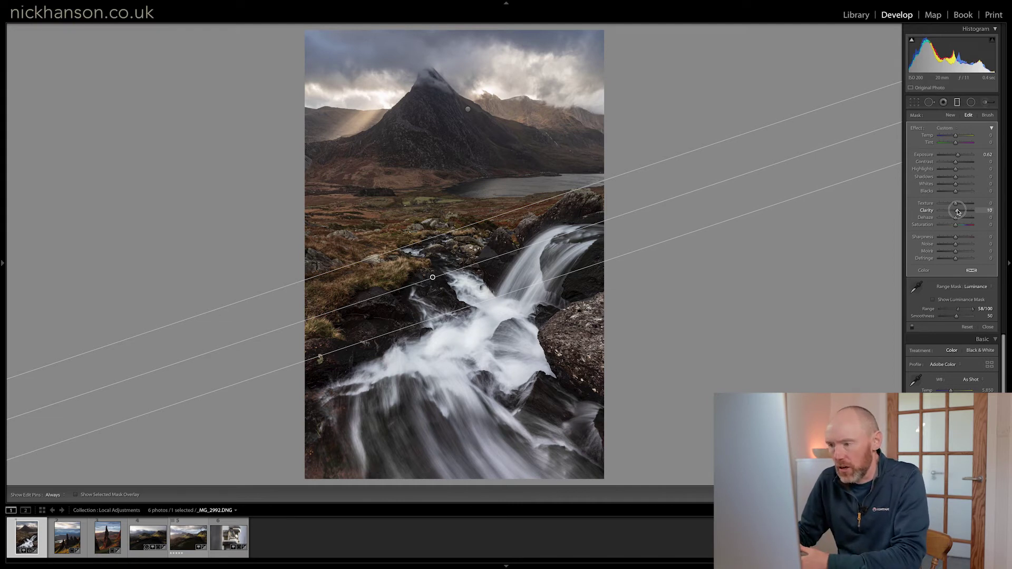
pyautogui.moveTo(957, 212); pyautogui.dragTo(958, 212)
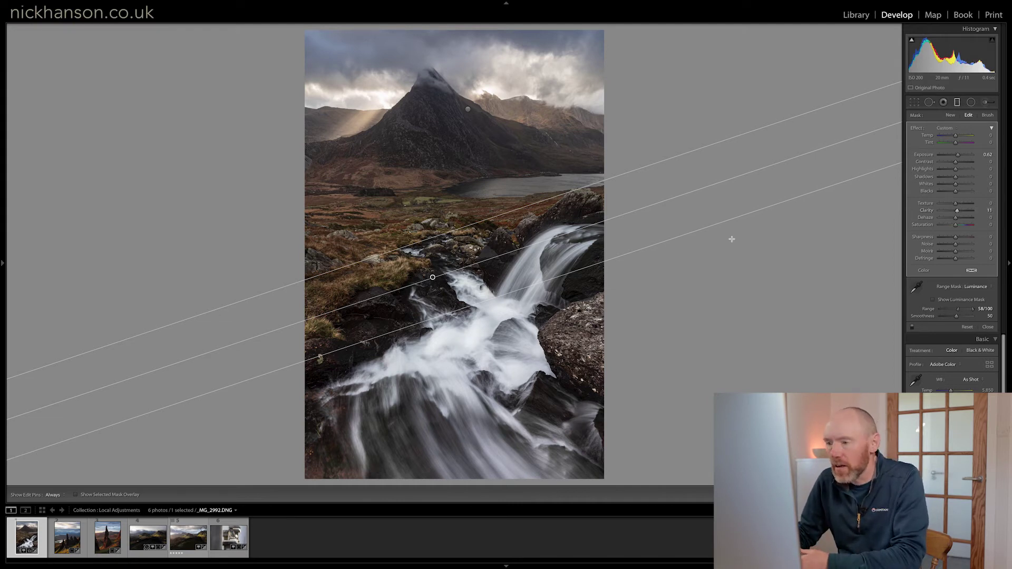
# Step: Deselect the waterfall filter and toggle both graduated filters off and on to compare the photo before and after
pyautogui.click(784, 276)
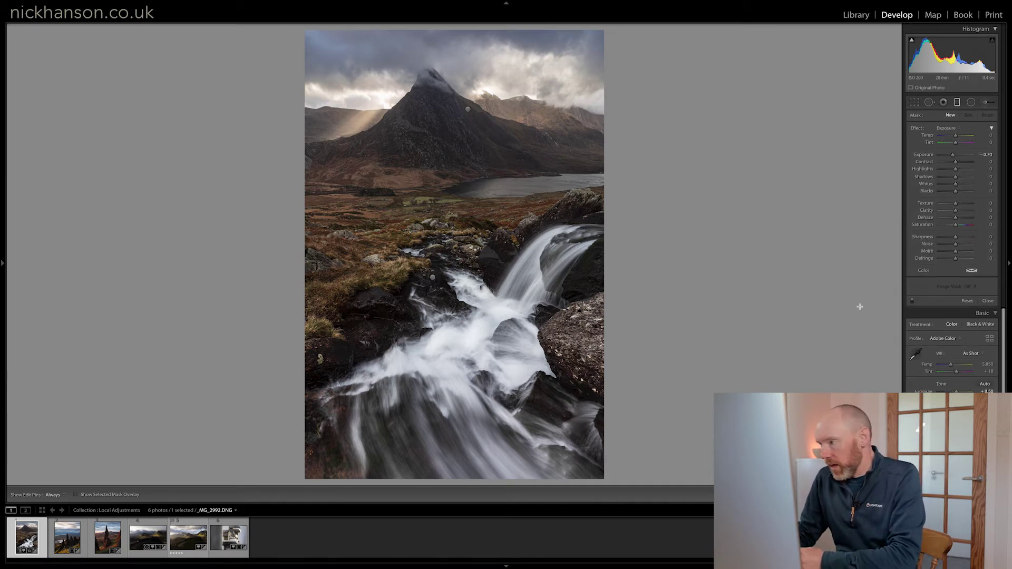
pyautogui.click(912, 301)
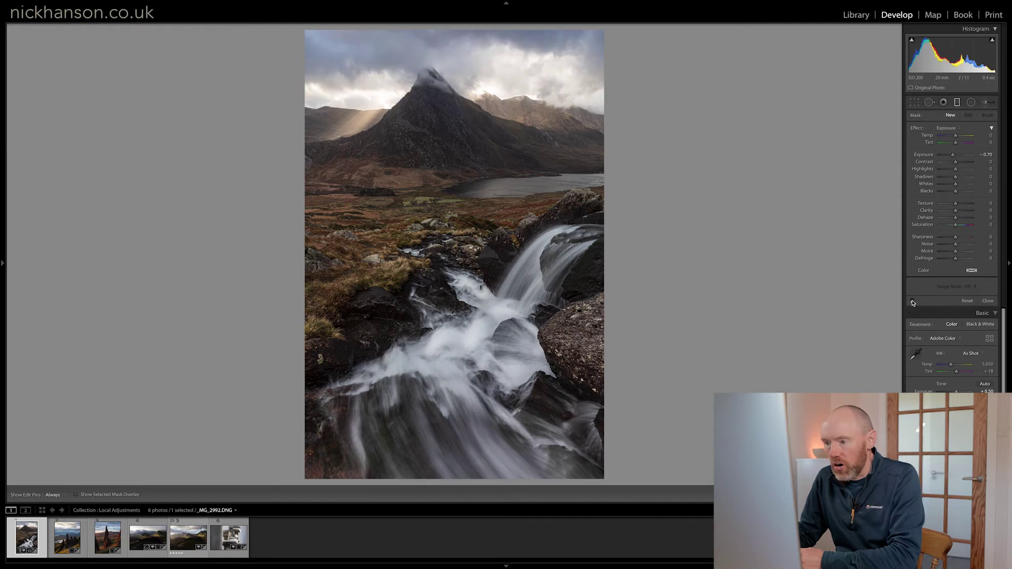
pyautogui.click(912, 302)
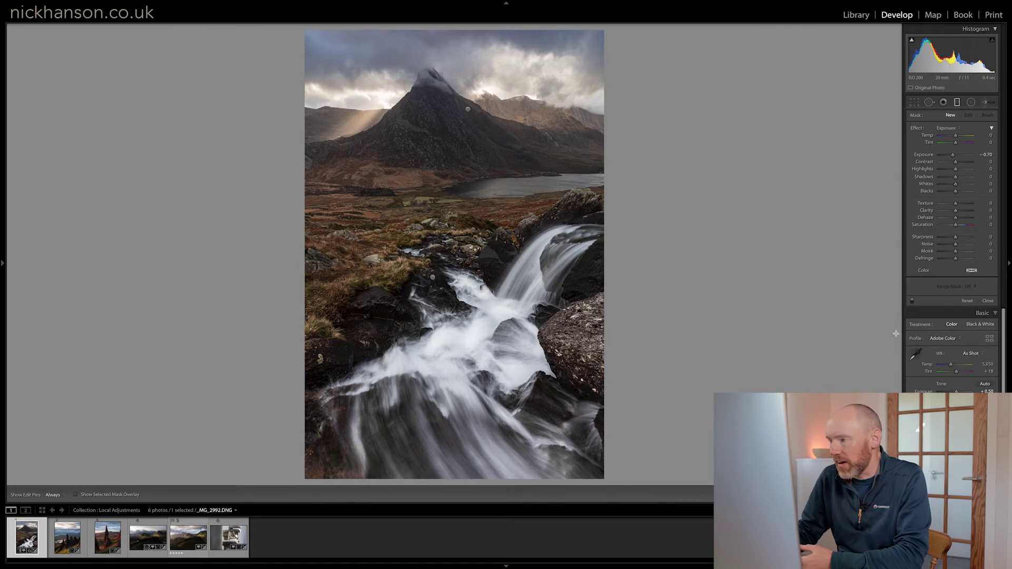
pyautogui.click(912, 302)
pyautogui.click(912, 302)
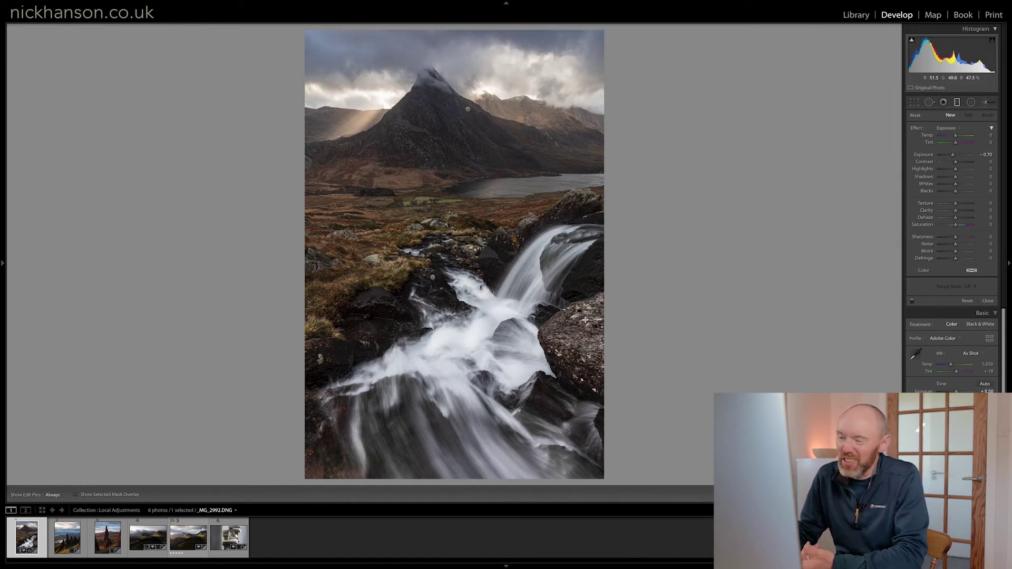
pyautogui.click(912, 302)
pyautogui.click(912, 302)
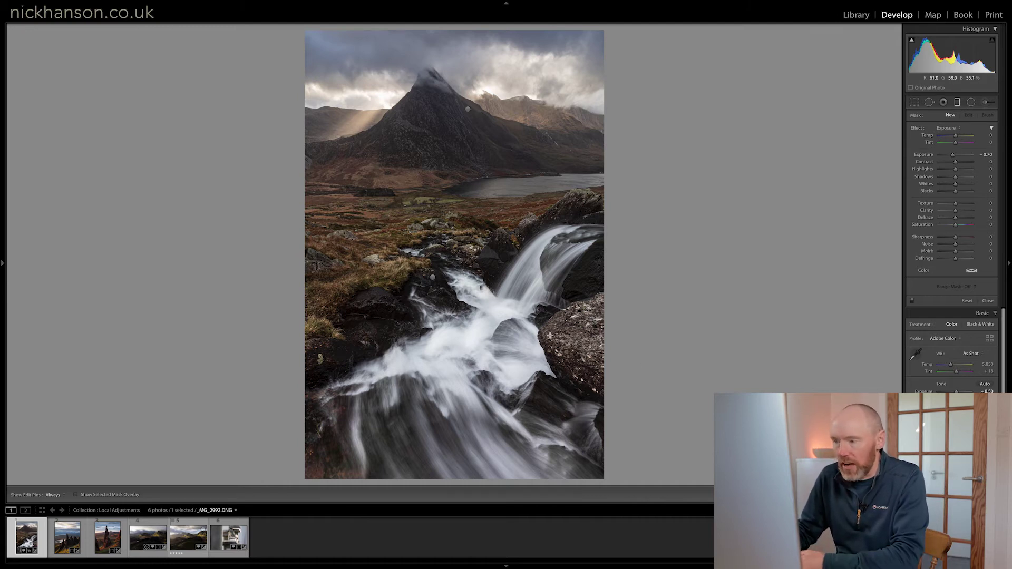
# Step: Erase the boulder beside the waterfall from the waterfall filter's mask with the mask brush, check the luminance mask, and close the filter
pyautogui.click(431, 277)
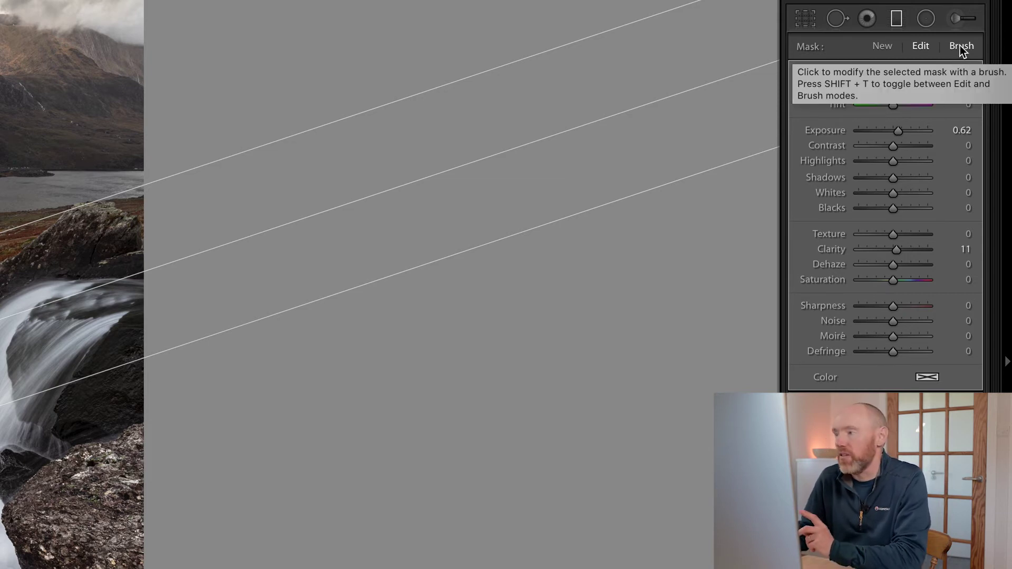
pyautogui.click(961, 47)
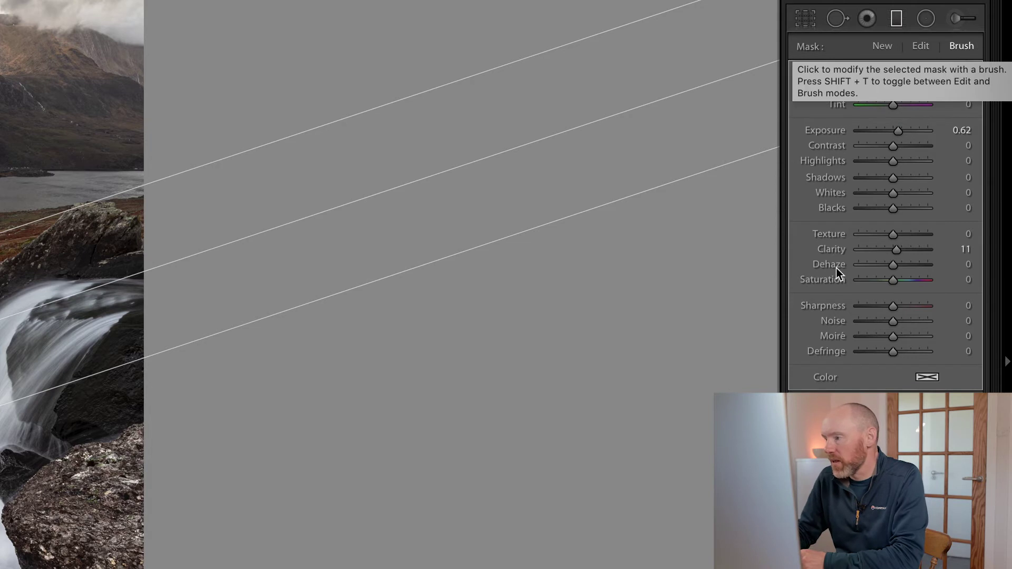
pyautogui.click(919, 142)
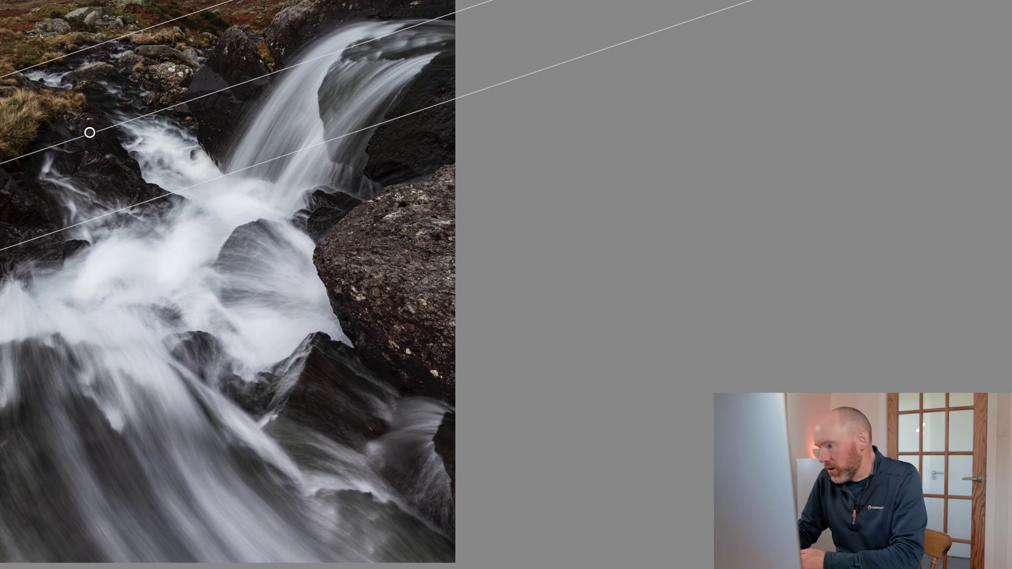
pyautogui.press('o')
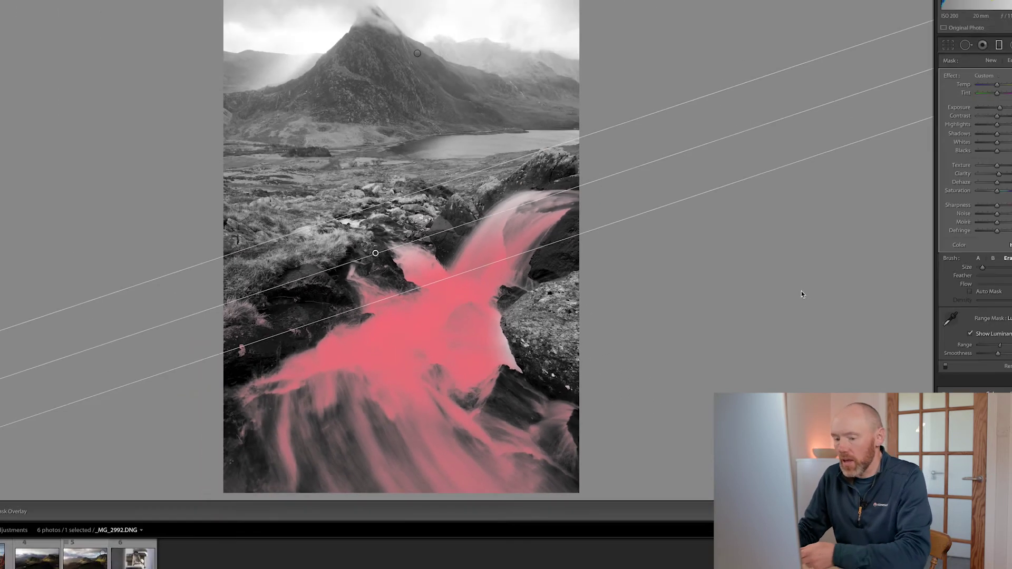
pyautogui.press('k')
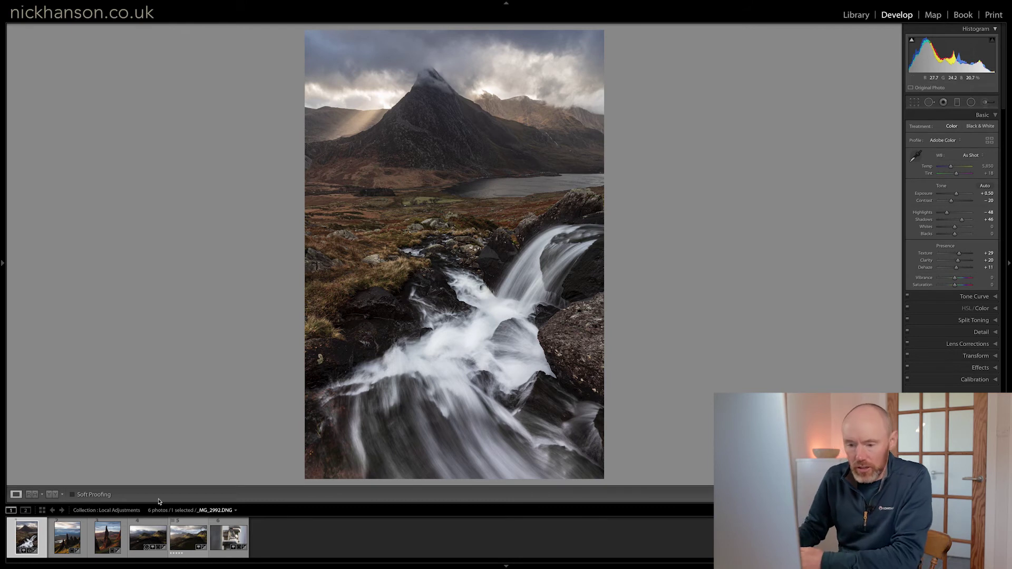
# Step: Open _MG_9186.DNG and darken the foreground slope with a tilted graduated filter at Exposure -0.70, narrowing its transition
pyautogui.click(106, 552)
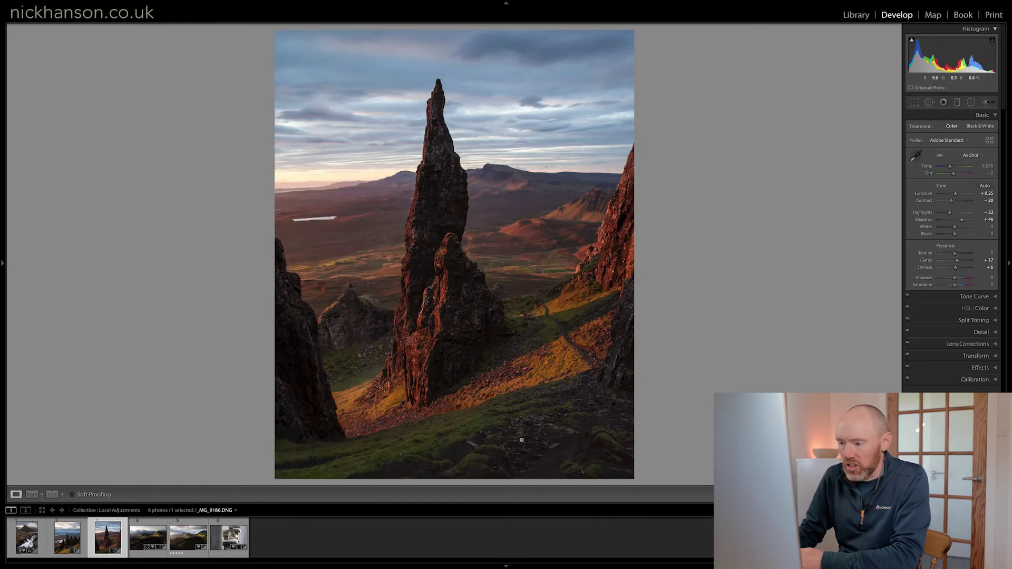
pyautogui.click(956, 104)
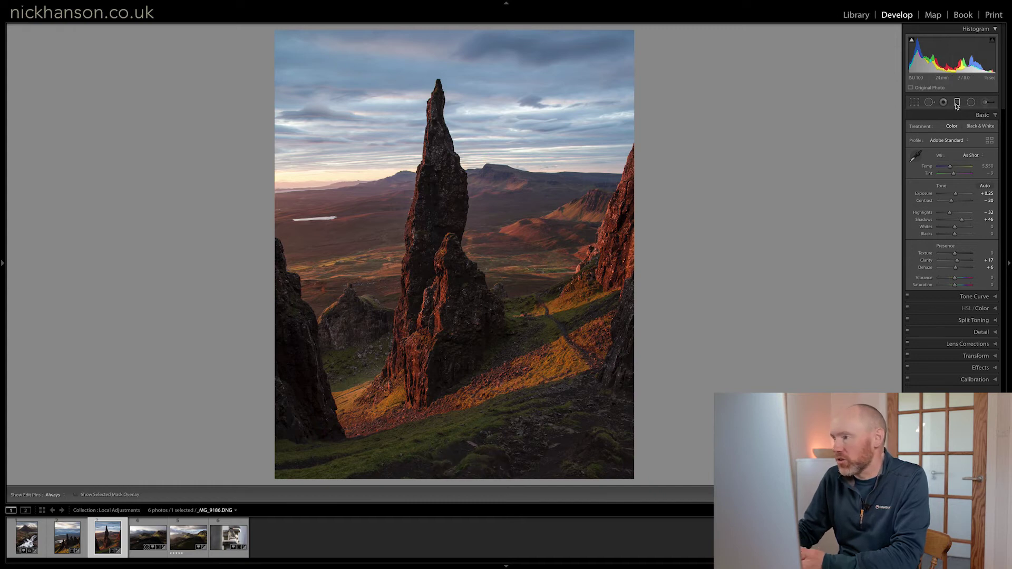
pyautogui.moveTo(543, 482); pyautogui.dragTo(508, 368)
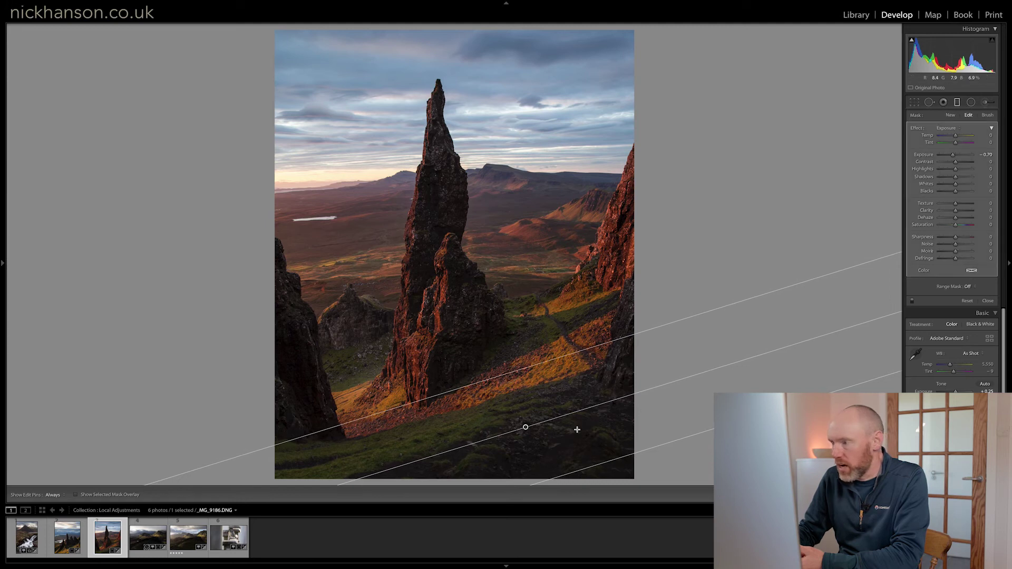
pyautogui.moveTo(585, 467); pyautogui.dragTo(559, 422)
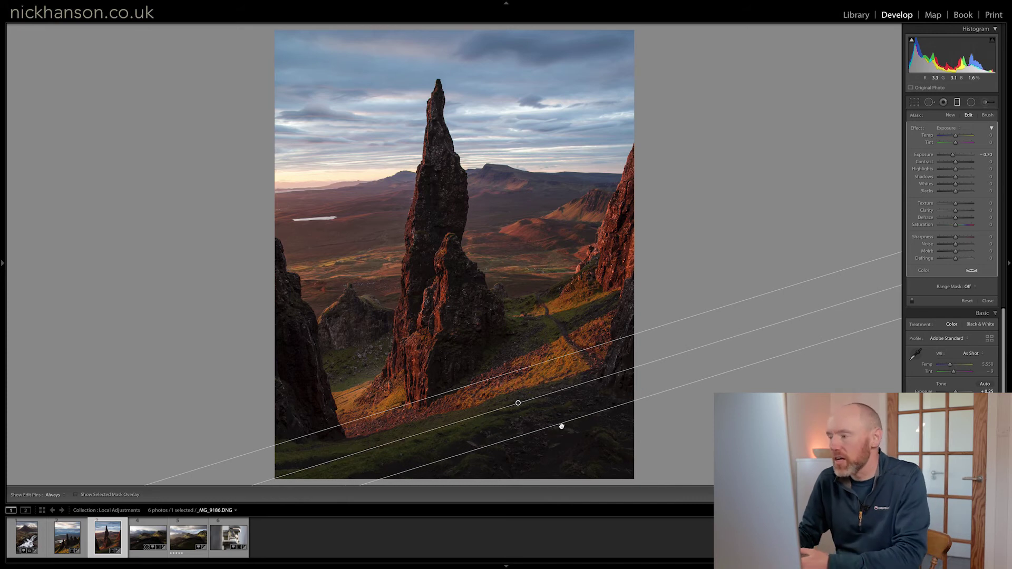
# Step: Deselect the foreground filter, toggle it off and on to compare the slope, and leave the graduated filter tool
pyautogui.click(503, 421)
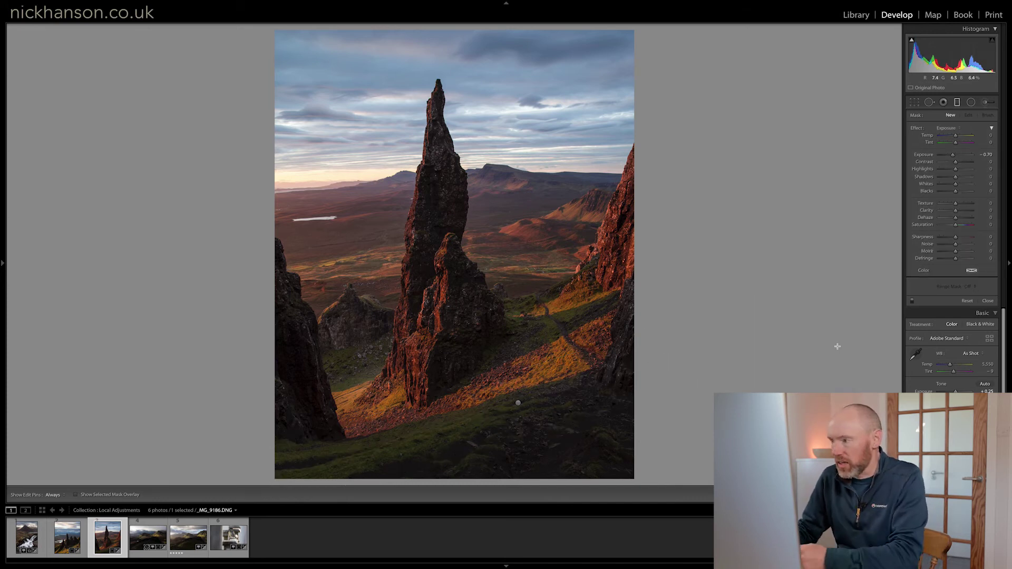
pyautogui.click(912, 302)
pyautogui.click(912, 302)
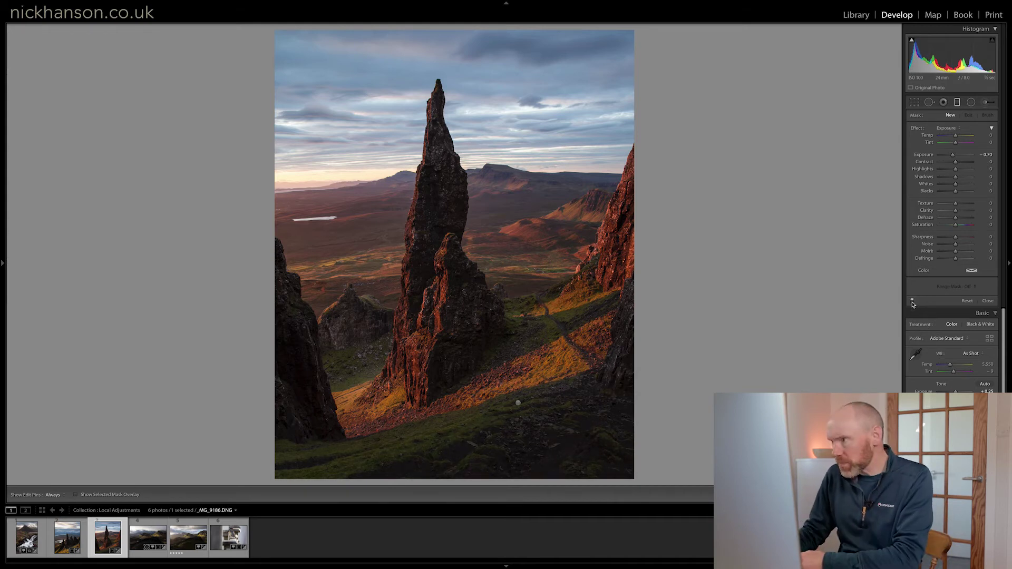
pyautogui.press('m')
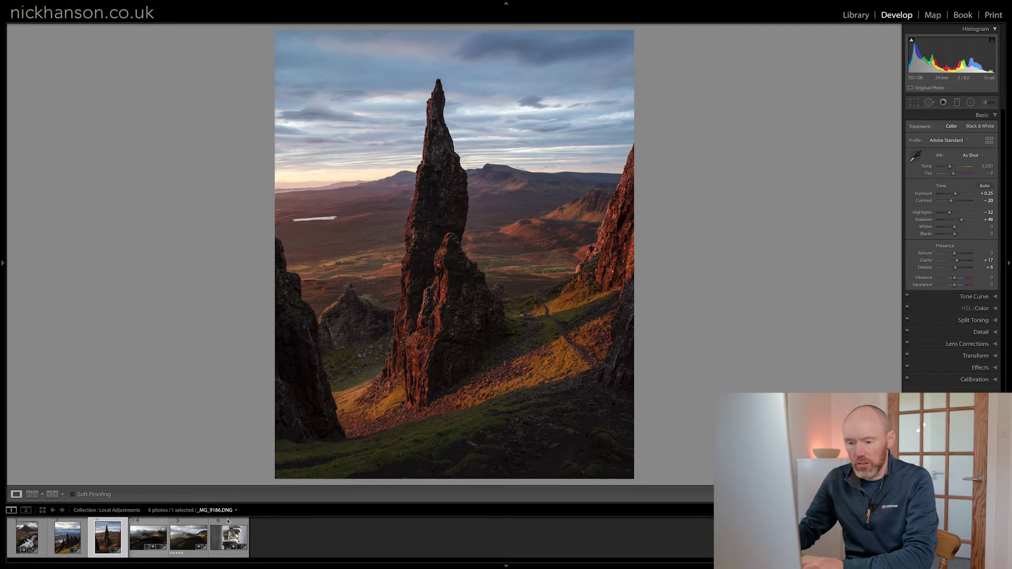
# Step: Open _MG_7513.DNG and draw a radial filter over the central hill at Exposure -0.70, inverted to affect the inside of the ellipse
pyautogui.click(187, 539)
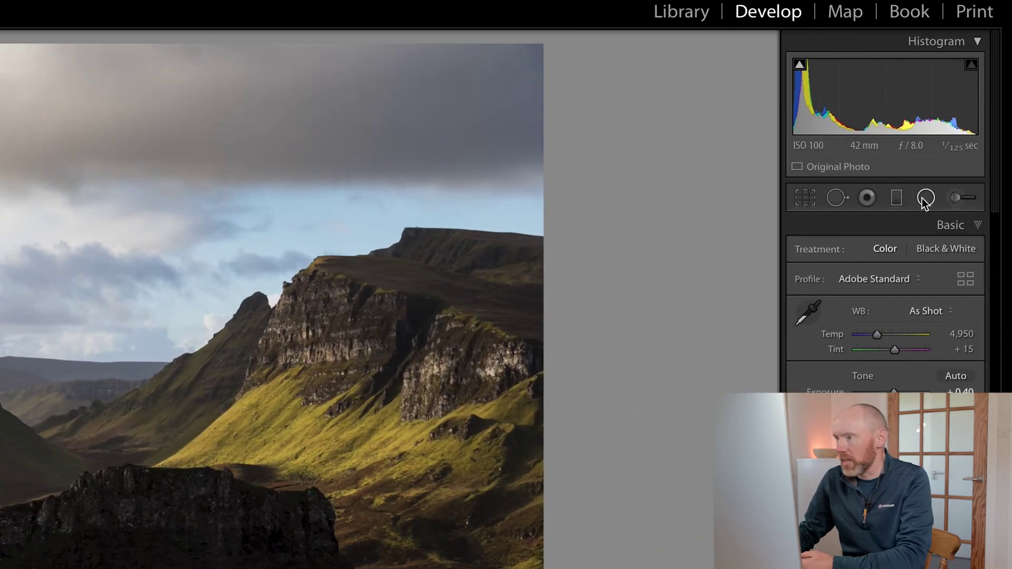
pyautogui.click(970, 103)
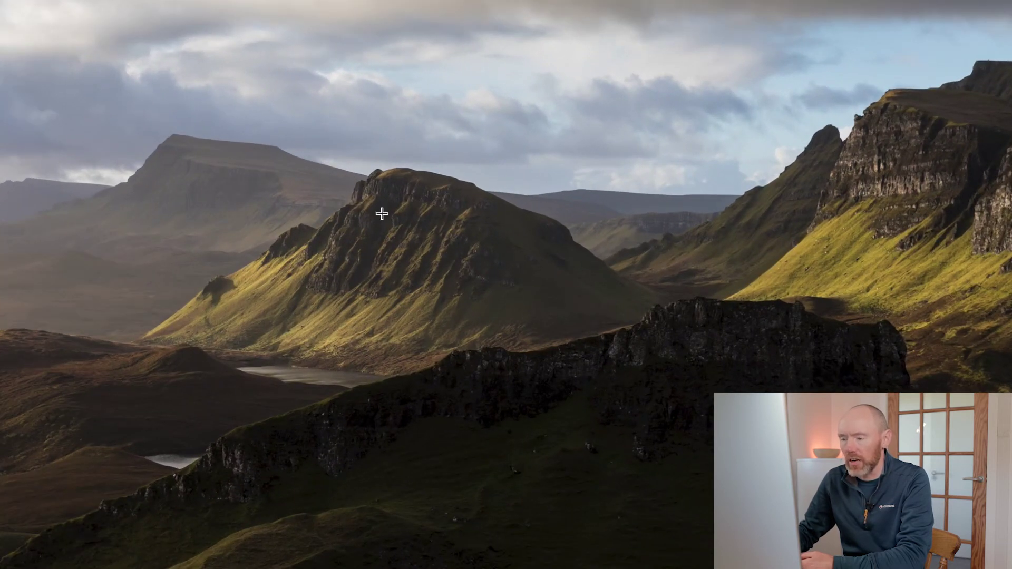
pyautogui.press('q')
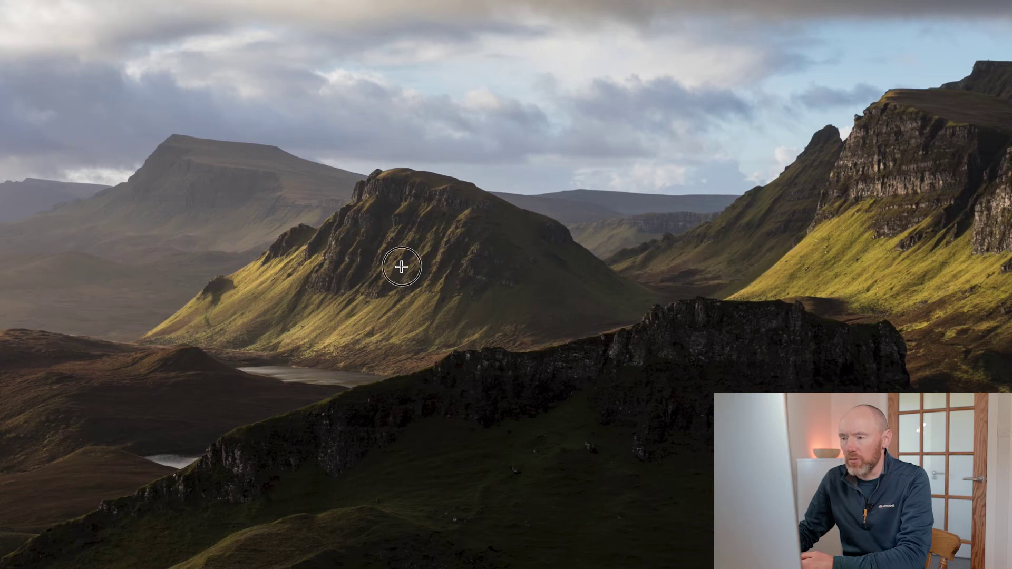
pyautogui.moveTo(402, 266); pyautogui.dragTo(584, 368)
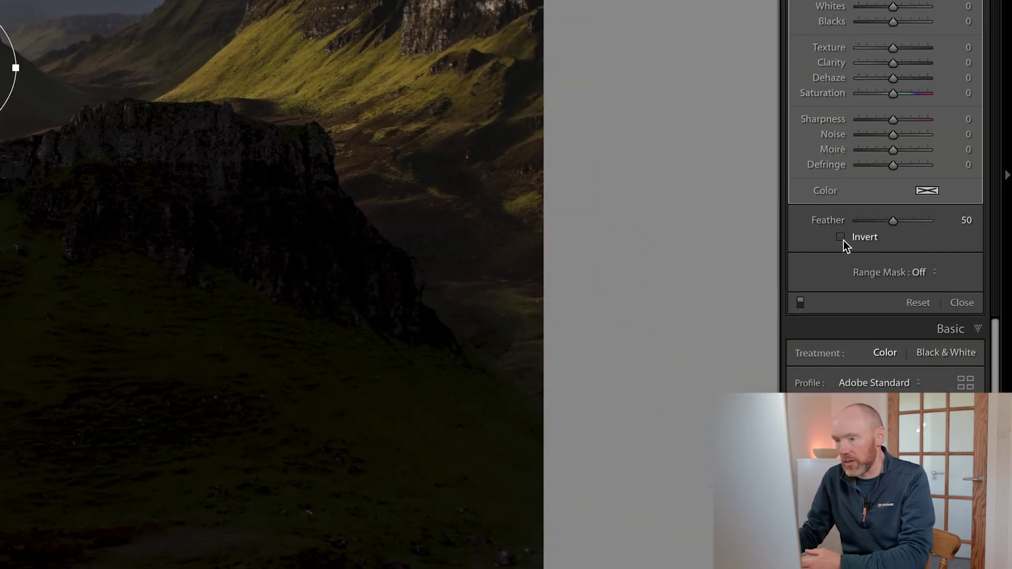
pyautogui.click(842, 241)
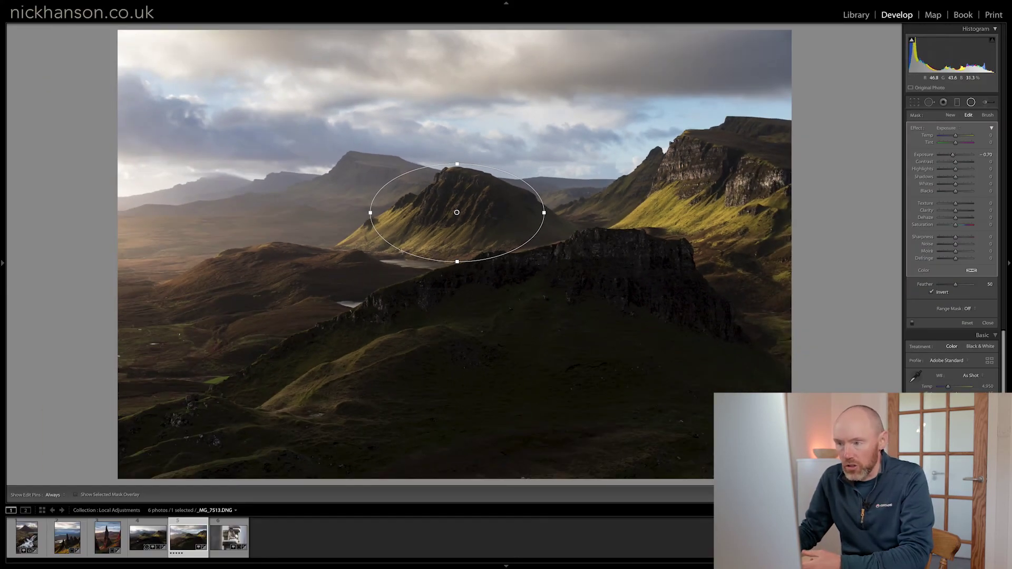
# Step: Show the mask overlay and rotate, move and resize the radial filter's ellipse to follow the central hill's slope
pyautogui.click(105, 494)
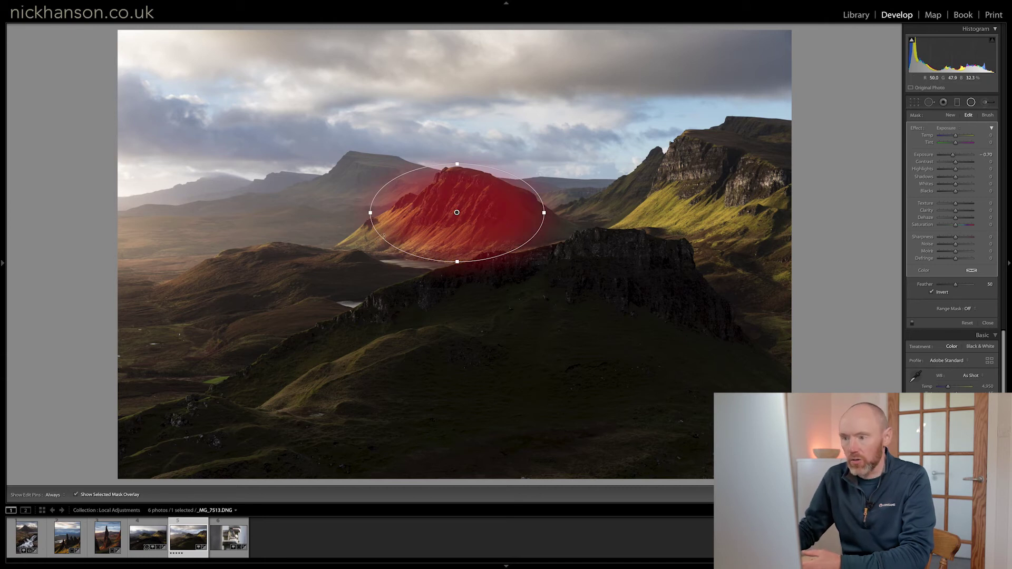
pyautogui.moveTo(380, 236); pyautogui.dragTo(387, 259)
pyautogui.moveTo(431, 213); pyautogui.dragTo(446, 222)
pyautogui.moveTo(383, 197)
pyautogui.mouseDown()
pyautogui.moveTo(380, 206)
pyautogui.moveTo(375, 197)
pyautogui.mouseUp()
pyautogui.moveTo(364, 246); pyautogui.dragTo(349, 246)
pyautogui.moveTo(436, 174); pyautogui.dragTo(431, 169)
pyautogui.moveTo(462, 274); pyautogui.dragTo(459, 269)
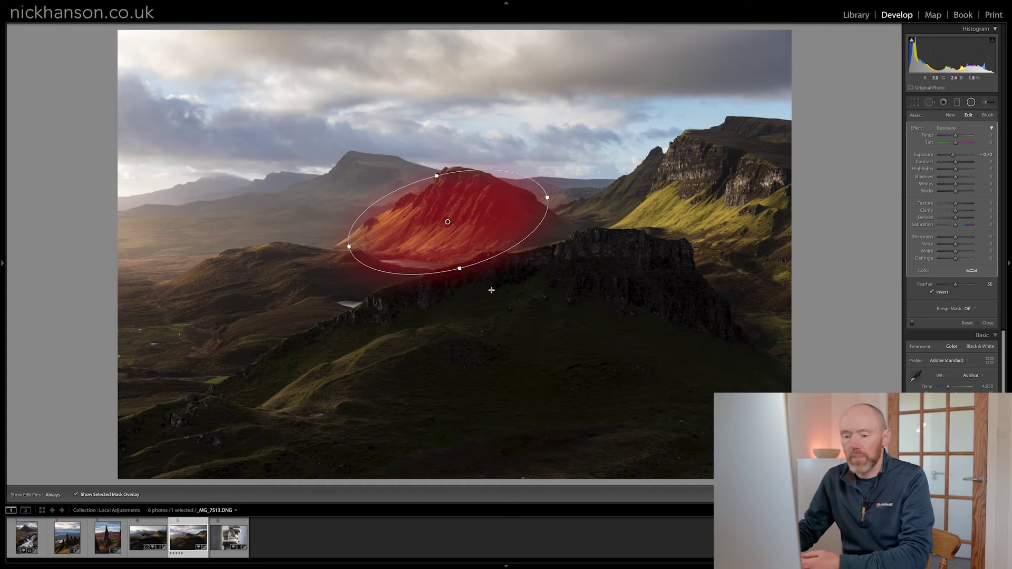
# Step: Hide the mask overlay and brighten the central hill by setting the radial filter's Exposure to 0.41
pyautogui.press('o')
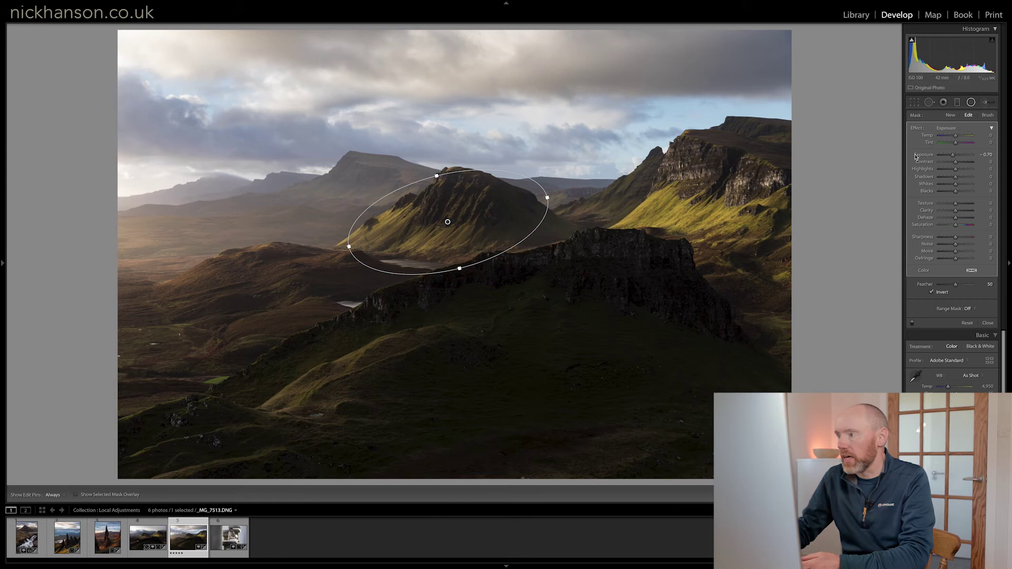
pyautogui.doubleClick(955, 157)
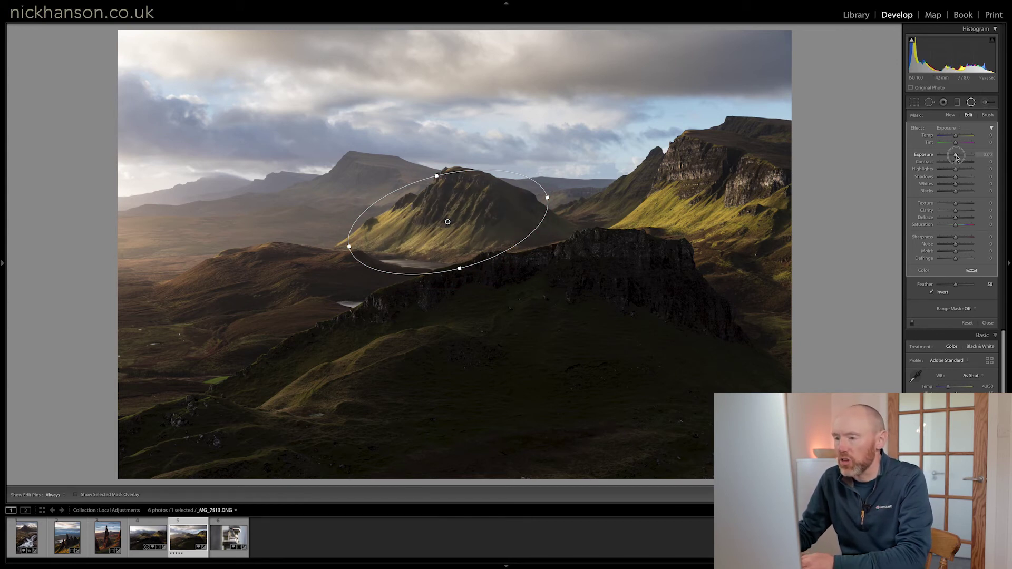
pyautogui.moveTo(956, 157); pyautogui.dragTo(958, 157)
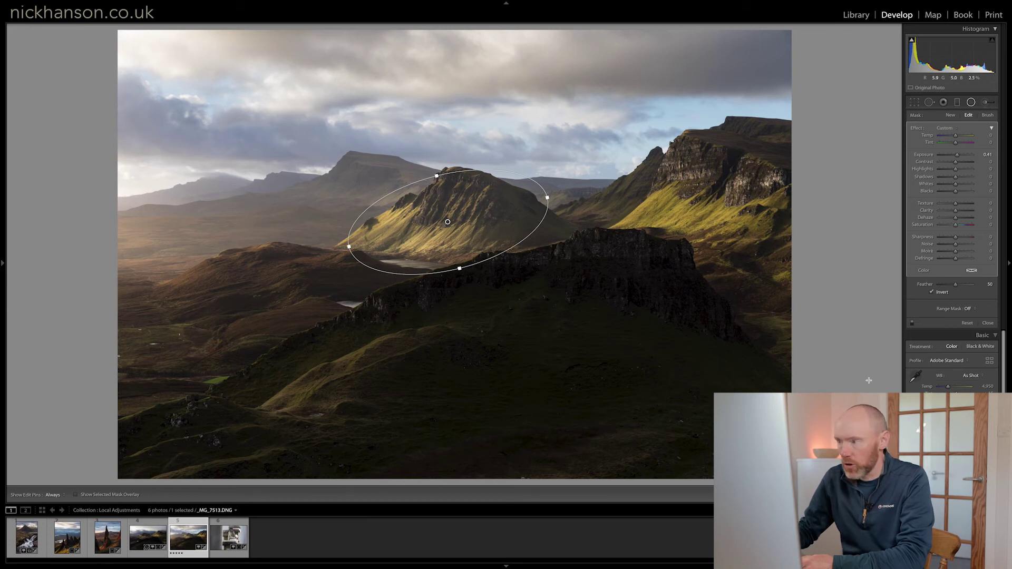
# Step: Erase the areas around the hill from the radial filter's mask, then deselect the filter and toggle it to compare
pyautogui.click(113, 496)
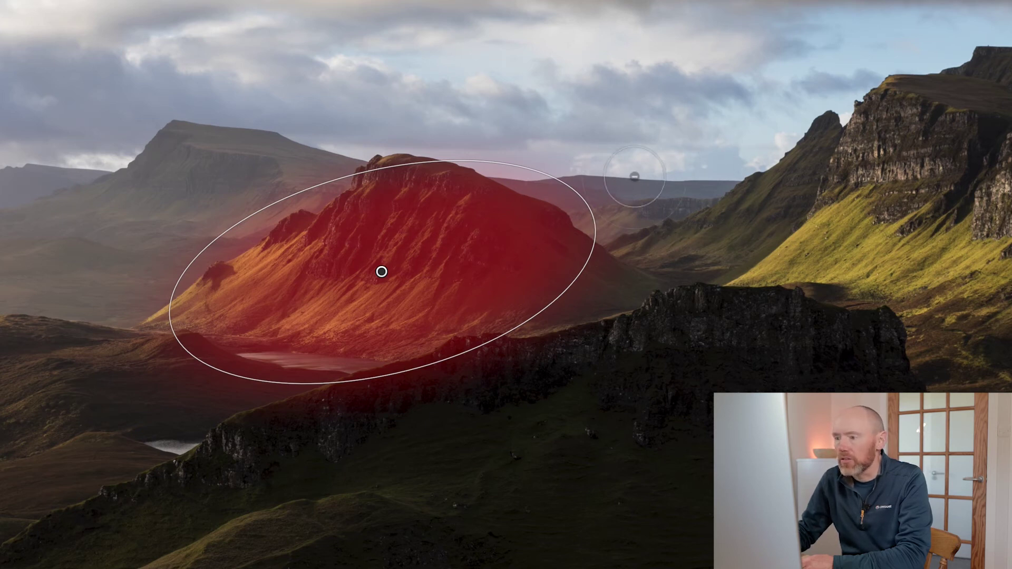
pyautogui.moveTo(605, 207); pyautogui.dragTo(517, 162)
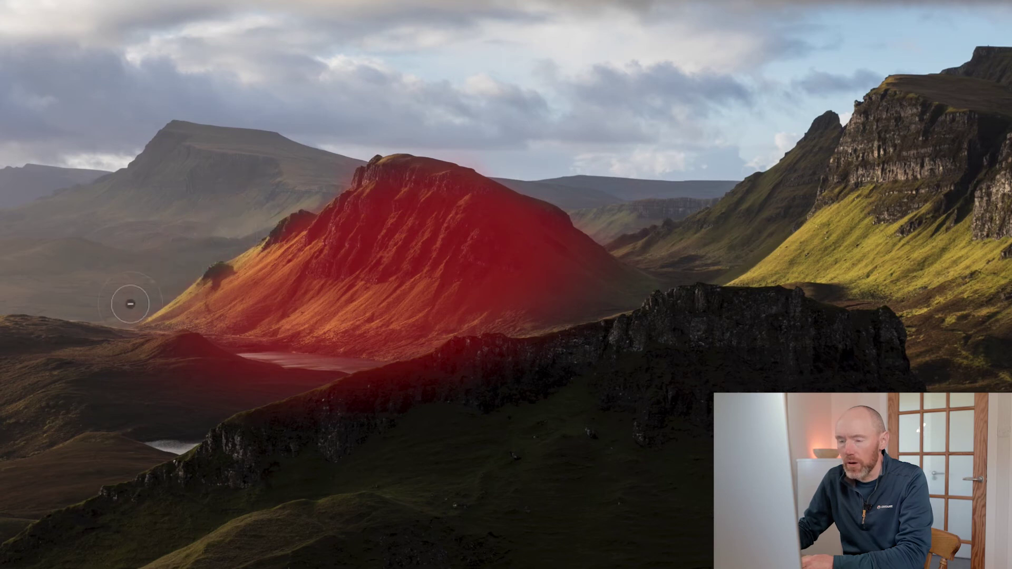
pyautogui.moveTo(190, 352); pyautogui.dragTo(371, 375)
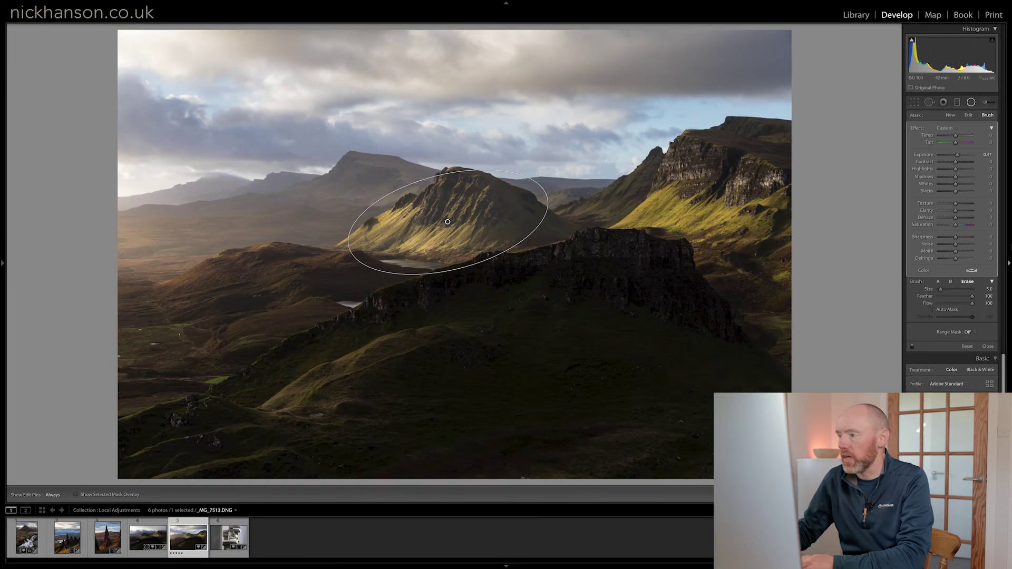
pyautogui.press('Escape')
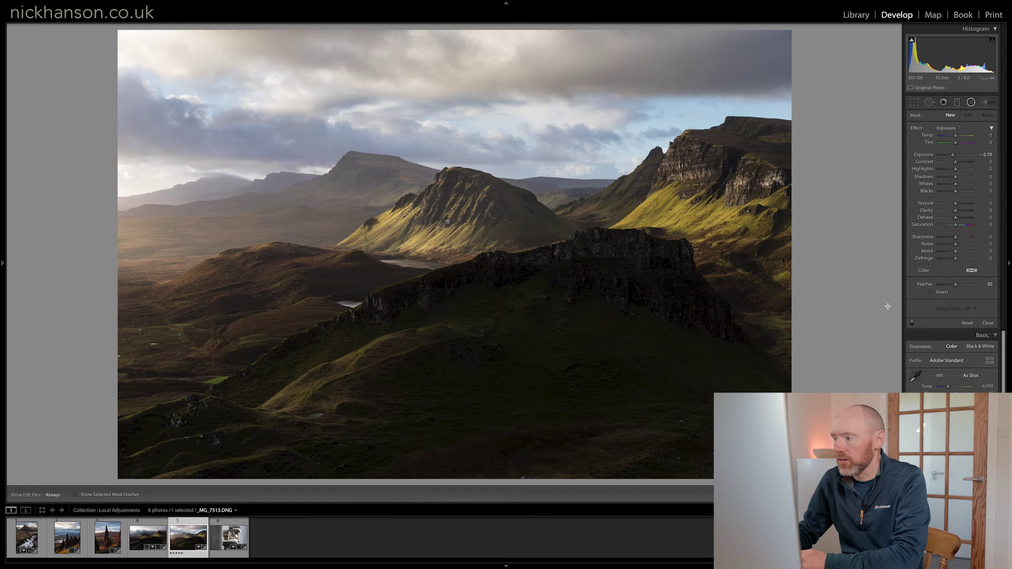
pyautogui.click(912, 323)
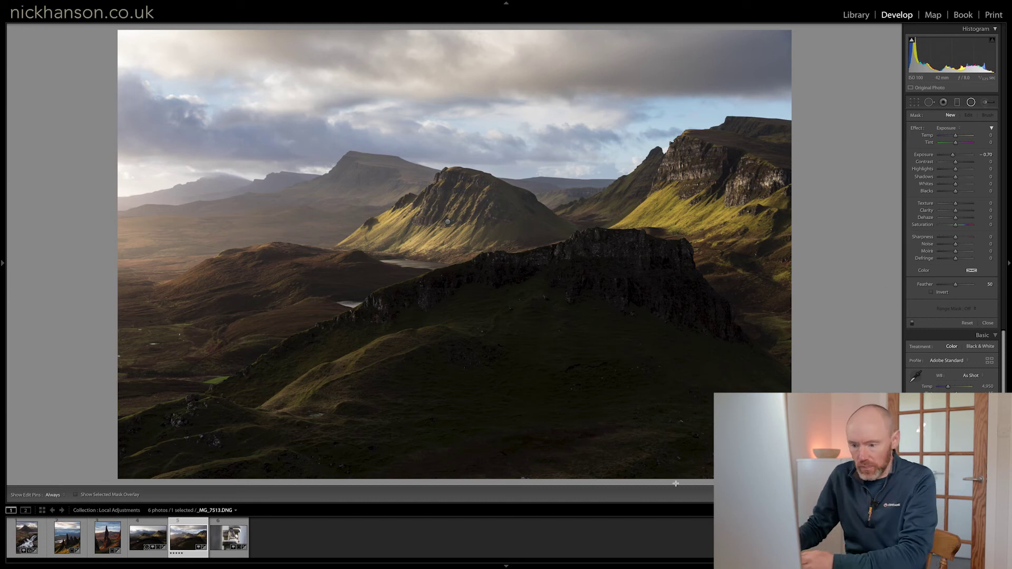
# Step: Open _MG_7310.CR2, fit a radial filter around the sparrow, and darken the surroundings at Exposure -0.50
pyautogui.click(226, 540)
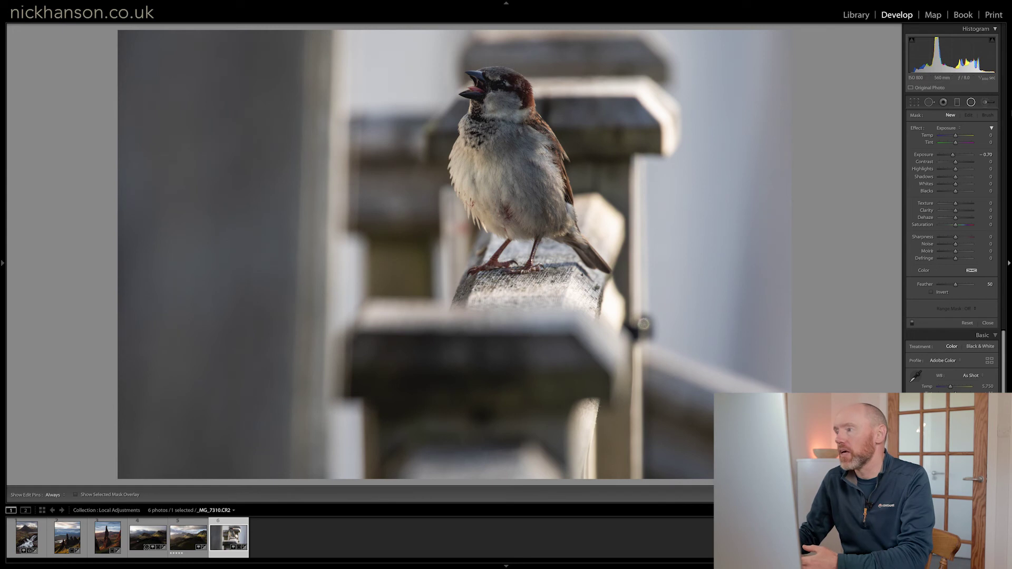
pyautogui.moveTo(504, 165); pyautogui.dragTo(673, 358)
pyautogui.moveTo(502, 159); pyautogui.dragTo(522, 167)
pyautogui.moveTo(693, 168); pyautogui.dragTo(671, 167)
pyautogui.moveTo(522, 367); pyautogui.dragTo(522, 347)
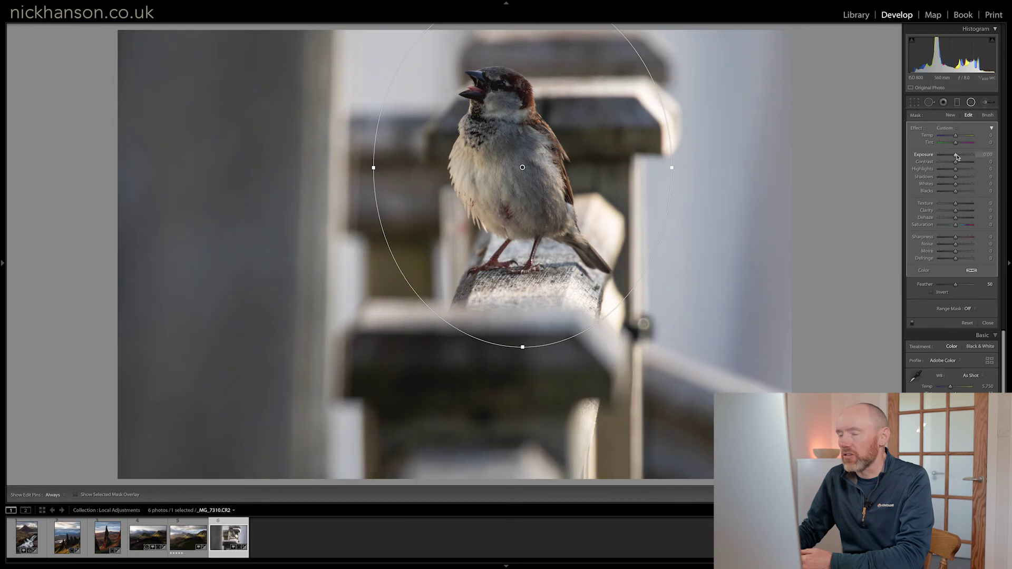
pyautogui.moveTo(953, 156); pyautogui.dragTo(946, 156)
pyautogui.moveTo(946, 156); pyautogui.dragTo(954, 157)
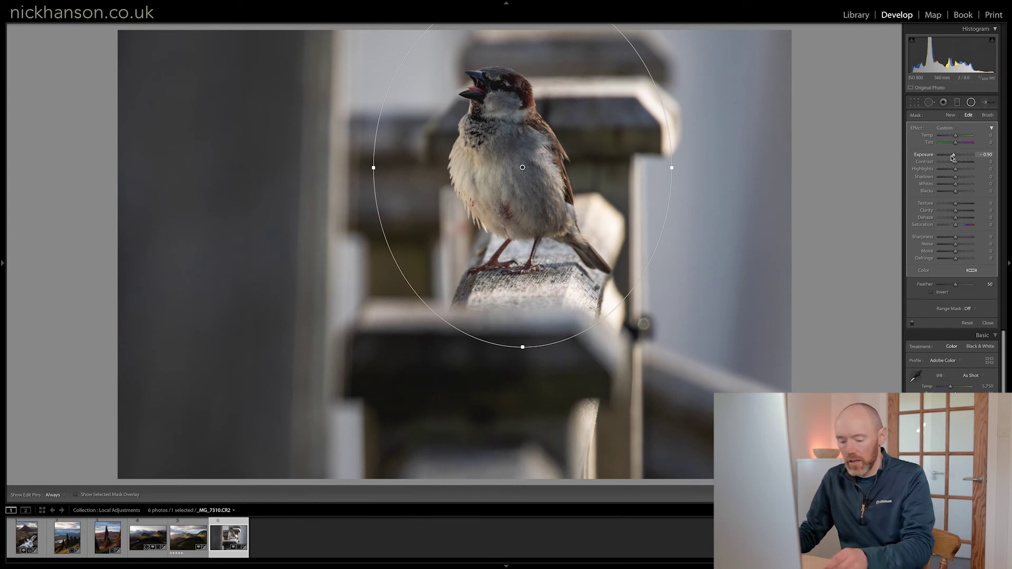
# Step: Deselect the sparrow's radial filter, toggle it off and on to compare the background, and leave the radial filter tool
pyautogui.press('Return')
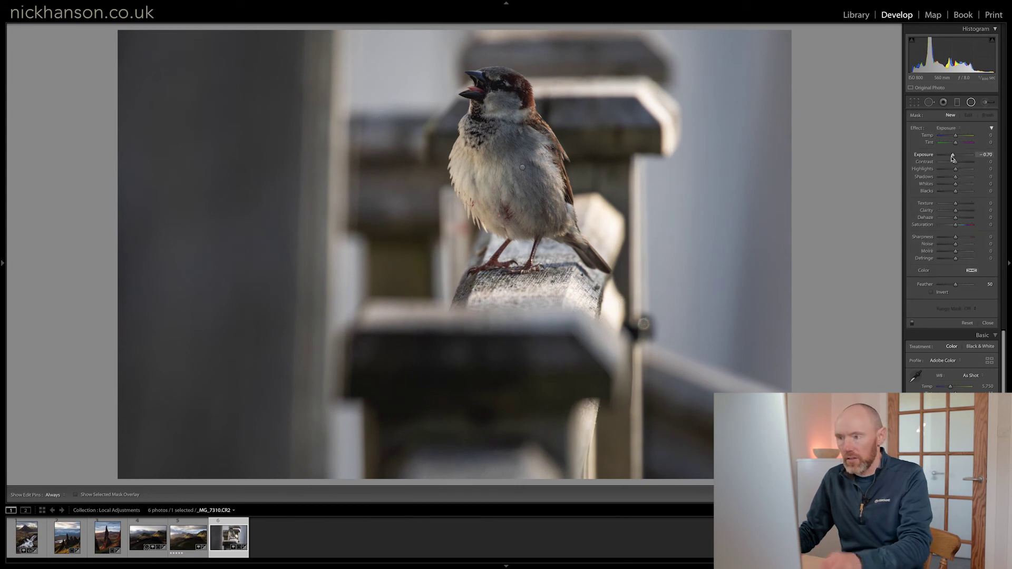
pyautogui.click(912, 324)
pyautogui.click(912, 324)
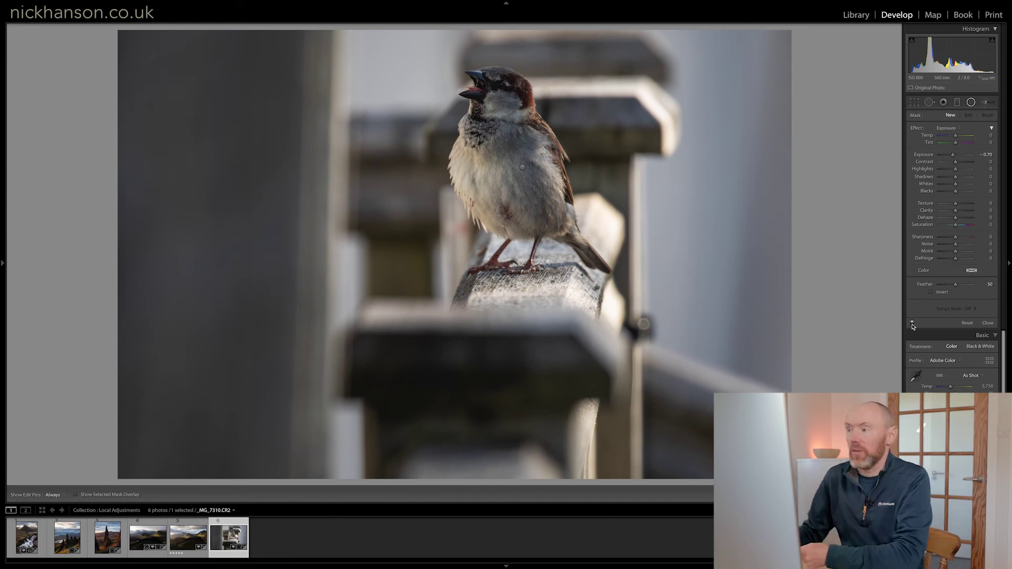
pyautogui.hotkey('shift', 'm')
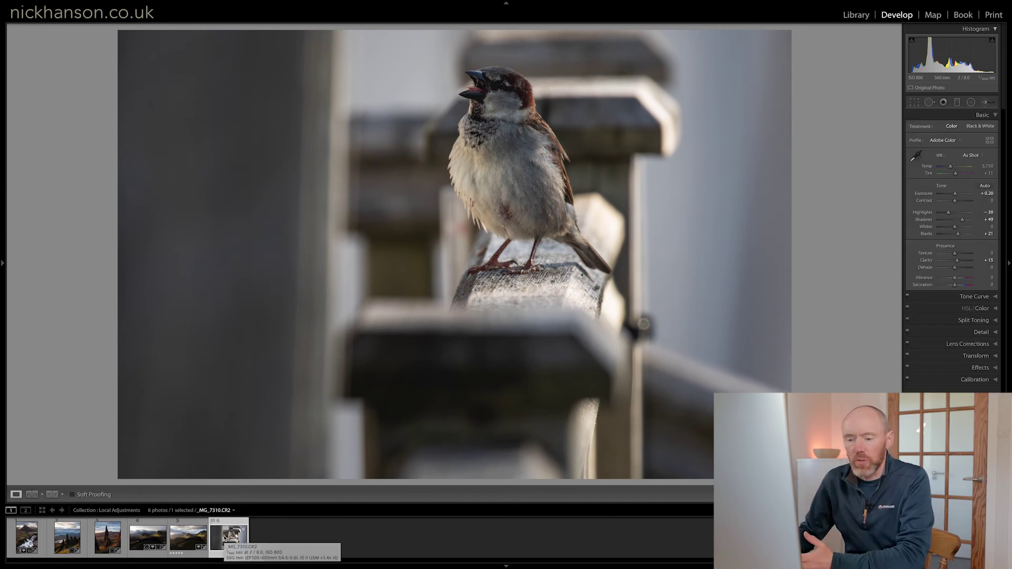
# Step: Open _MG_2992.DNG and bring up its existing graduated filters
pyautogui.click(25, 541)
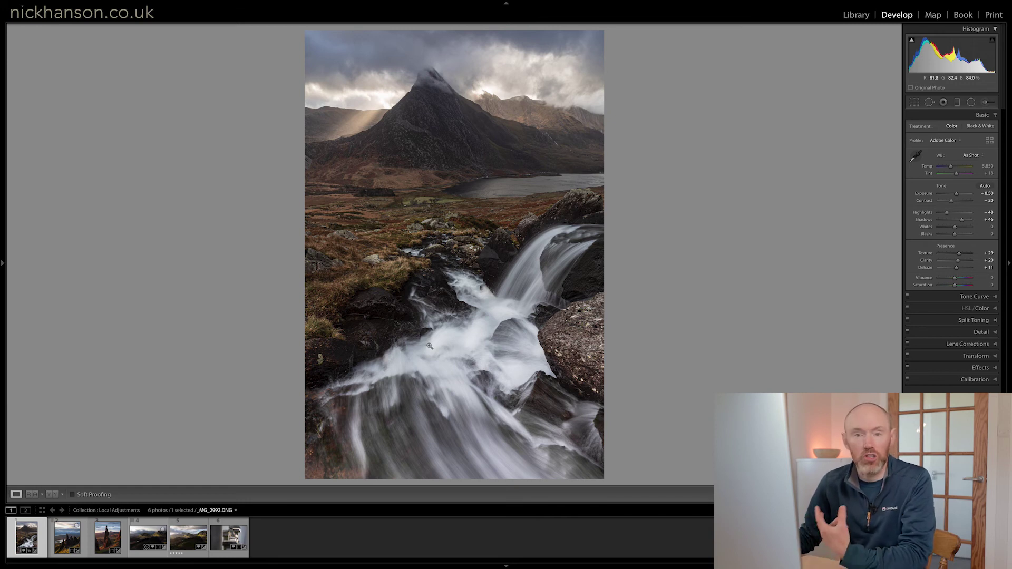
pyautogui.click(956, 101)
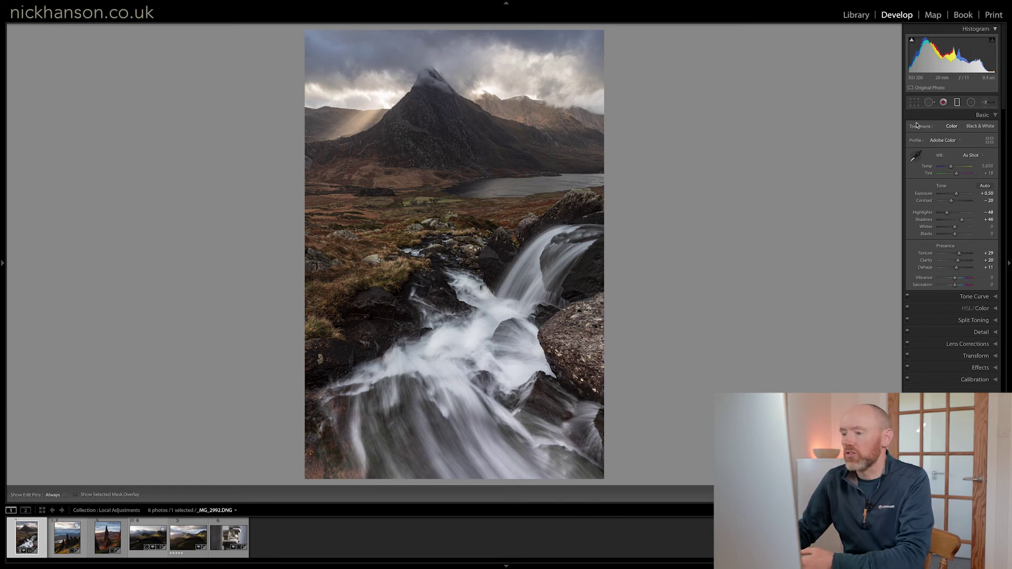
pyautogui.moveTo(459, 343); pyautogui.dragTo(438, 295)
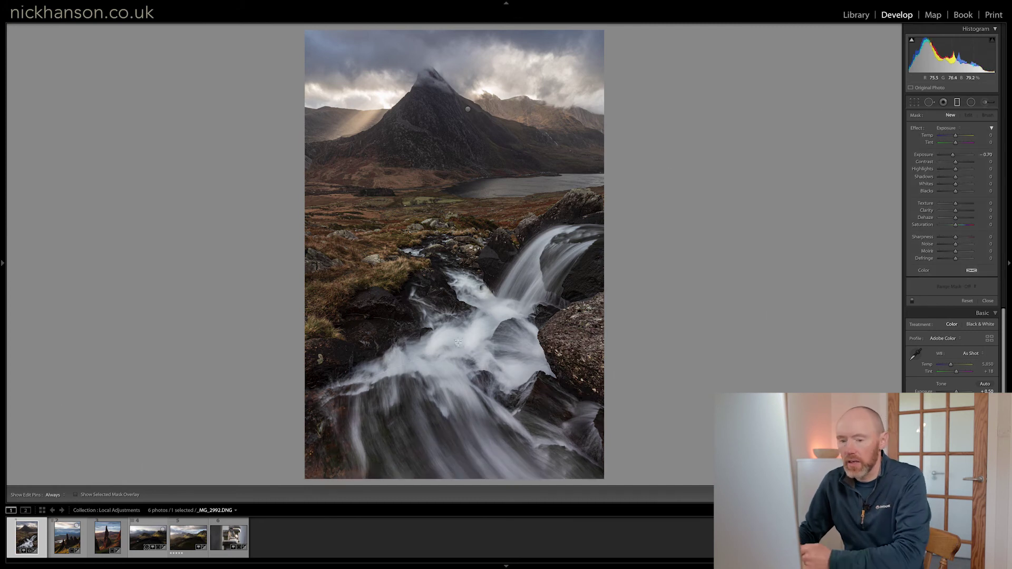
pyautogui.click(91, 498)
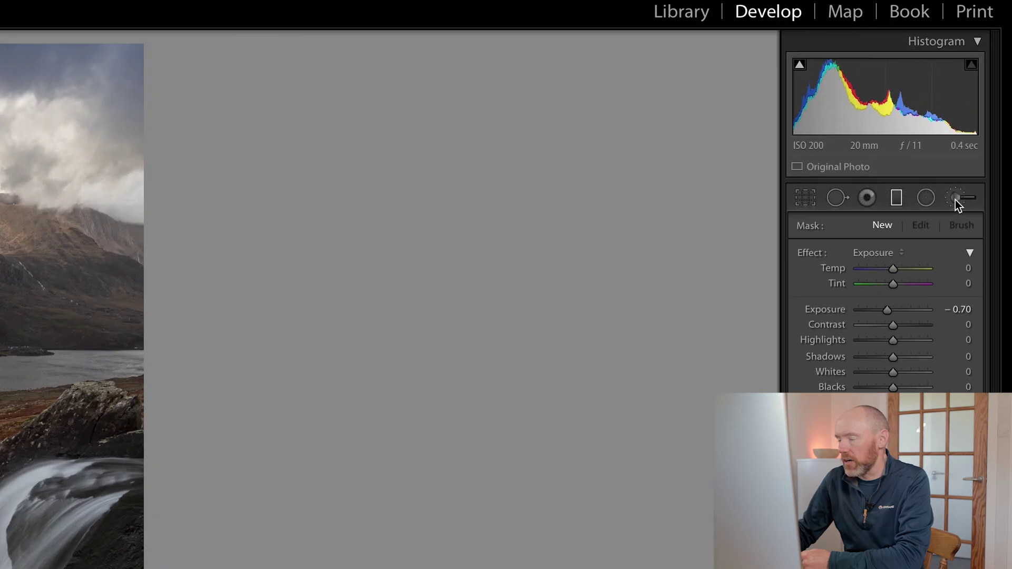
# Step: Paint an Adjustment Brush mask over the waterfall and the stream below it, using brush size 10 with the mask overlay shown
pyautogui.click(984, 102)
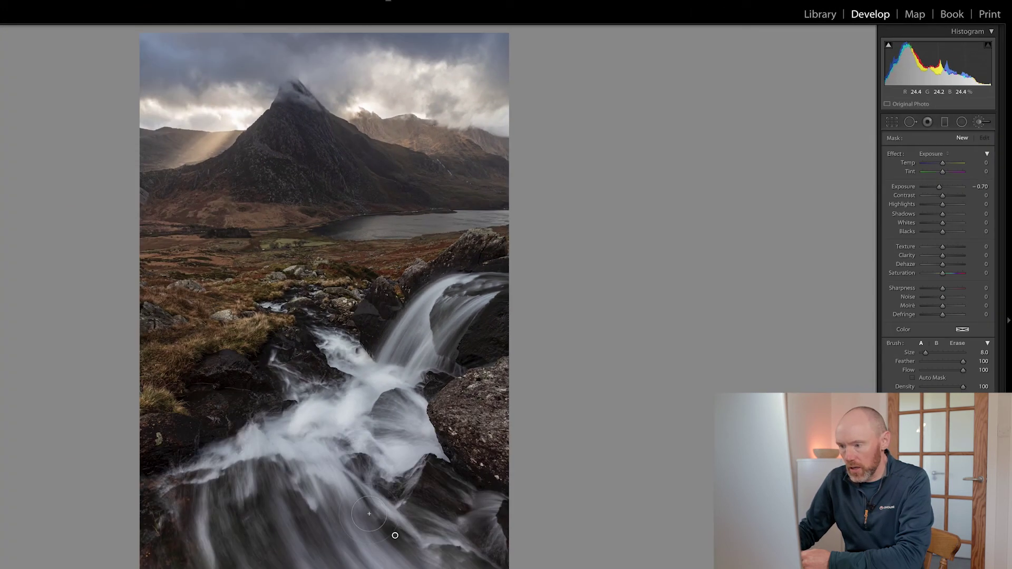
pyautogui.moveTo(484, 384)
pyautogui.mouseDown()
pyautogui.moveTo(385, 440)
pyautogui.moveTo(348, 487)
pyautogui.moveTo(342, 444)
pyautogui.moveTo(396, 370)
pyautogui.moveTo(483, 338)
pyautogui.moveTo(472, 331)
pyautogui.moveTo(597, 458)
pyautogui.moveTo(421, 457)
pyautogui.moveTo(438, 459)
pyautogui.moveTo(355, 468)
pyautogui.moveTo(385, 406)
pyautogui.moveTo(550, 408)
pyautogui.moveTo(549, 446)
pyautogui.moveTo(530, 442)
pyautogui.mouseUp()
pyautogui.scroll(3, 571, 422)
pyautogui.moveTo(572, 411)
pyautogui.mouseDown()
pyautogui.moveTo(505, 356)
pyautogui.moveTo(543, 372)
pyautogui.moveTo(498, 274)
pyautogui.moveTo(528, 279)
pyautogui.moveTo(569, 259)
pyautogui.moveTo(576, 231)
pyautogui.moveTo(525, 272)
pyautogui.mouseUp()
pyautogui.press('h')
pyautogui.press('h')
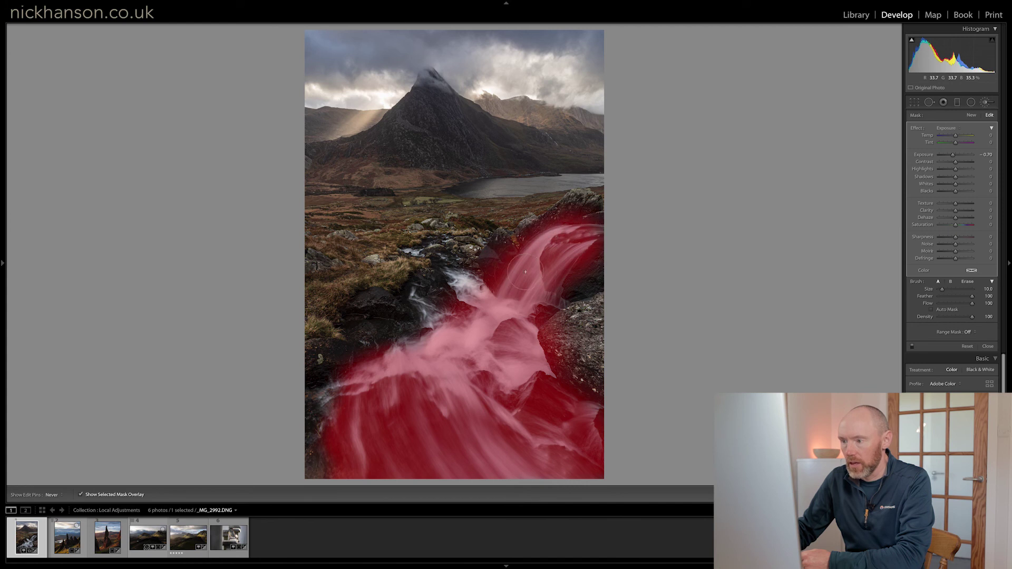
pyautogui.moveTo(486, 304)
pyautogui.mouseDown()
pyautogui.moveTo(461, 284)
pyautogui.moveTo(456, 311)
pyautogui.moveTo(348, 397)
pyautogui.moveTo(343, 422)
pyautogui.moveTo(550, 459)
pyautogui.moveTo(495, 392)
pyautogui.mouseUp()
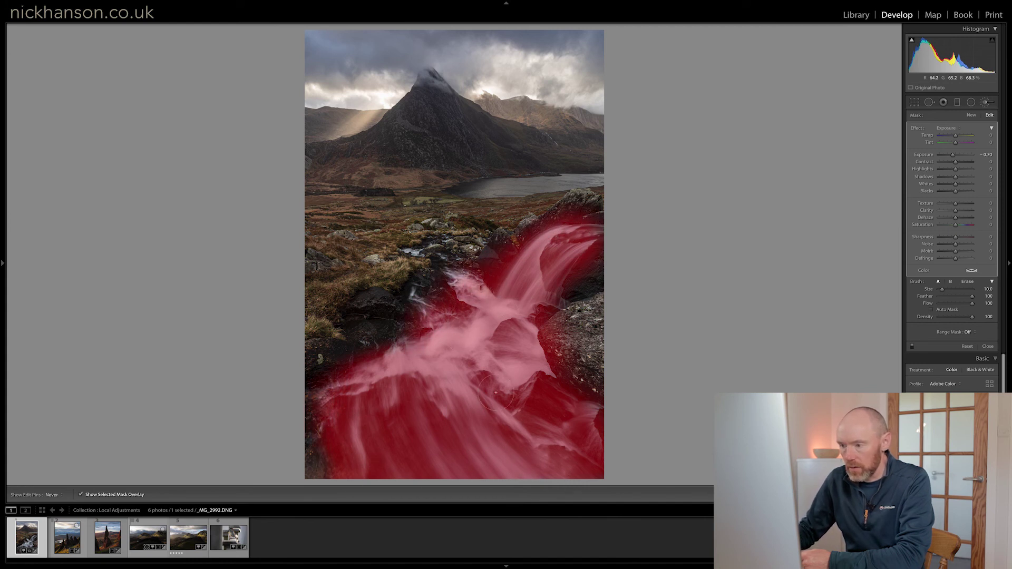
pyautogui.press('h')
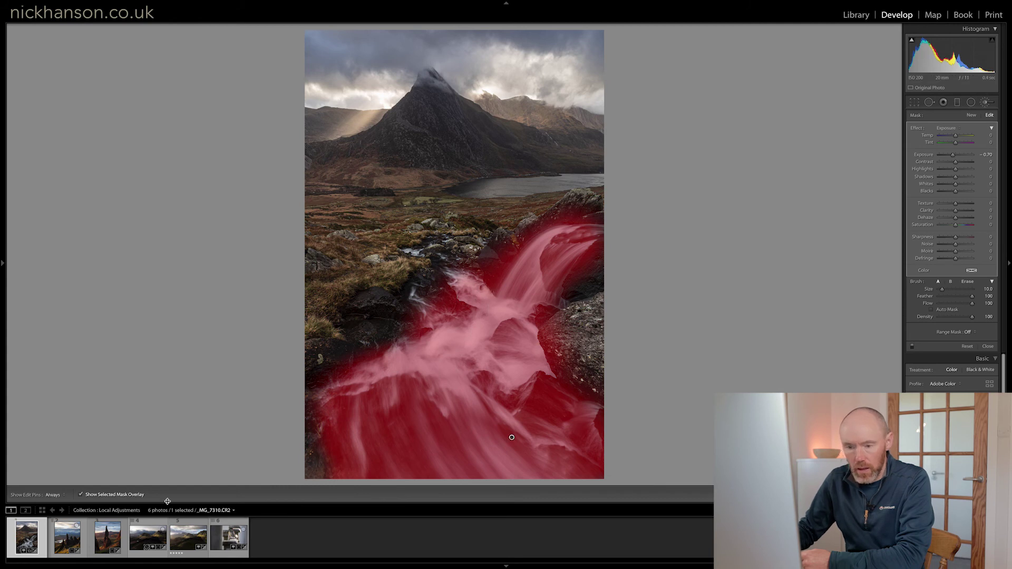
# Step: Hide the mask overlay and set the waterfall brush adjustment to Exposure 0.44 and Clarity 13
pyautogui.click(110, 495)
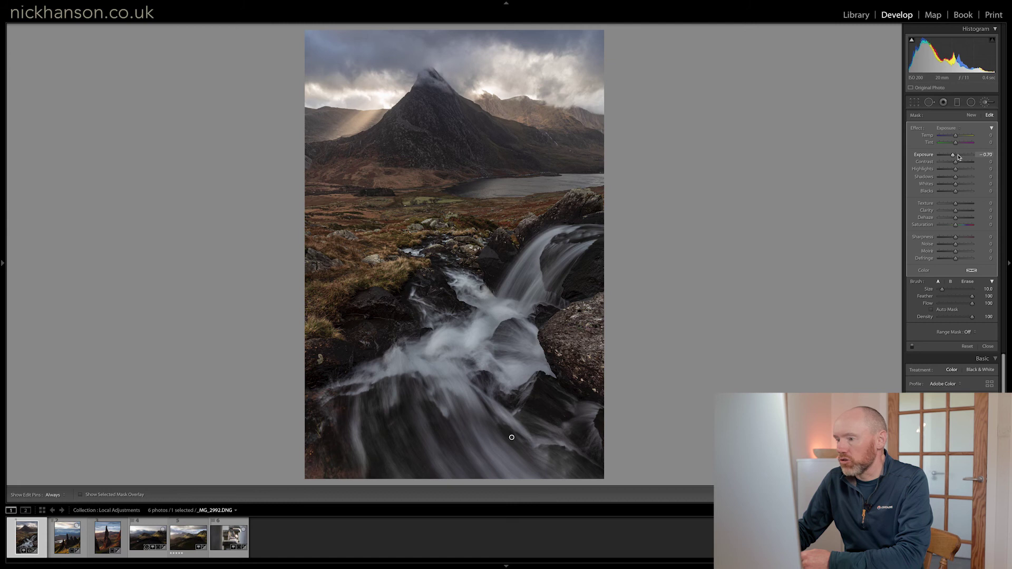
pyautogui.click(958, 156)
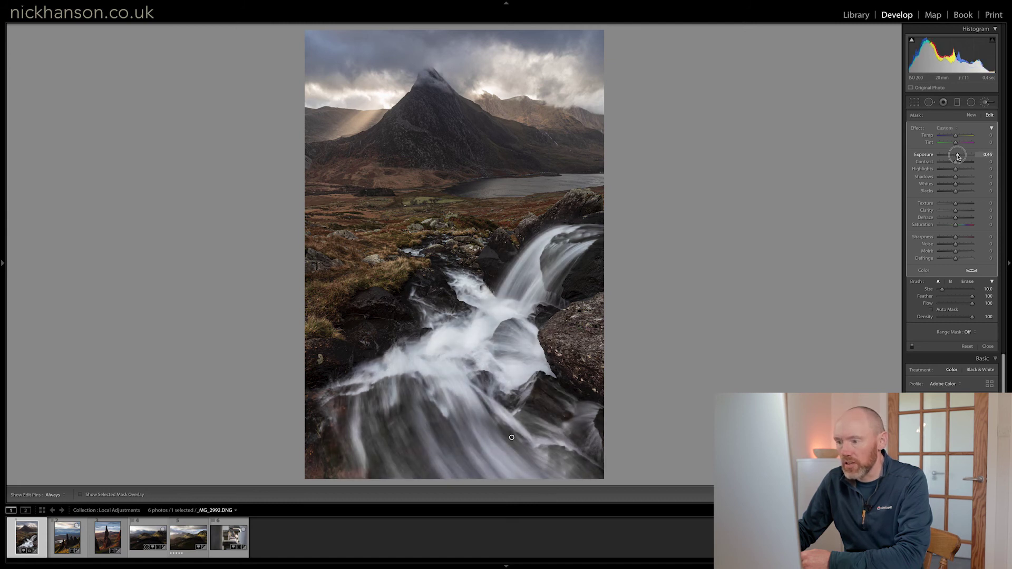
pyautogui.moveTo(958, 157); pyautogui.dragTo(956, 156)
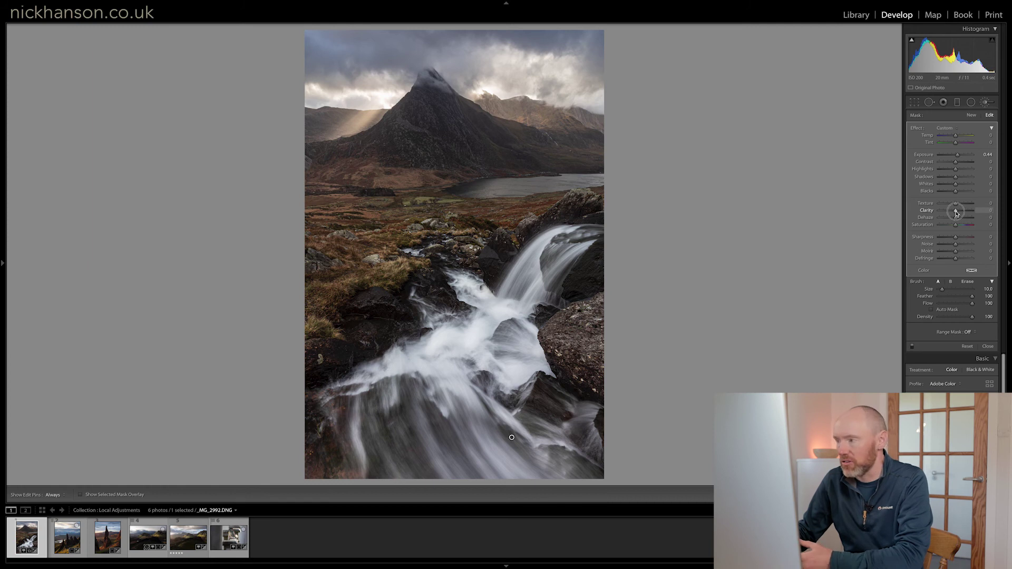
pyautogui.moveTo(956, 213); pyautogui.dragTo(959, 212)
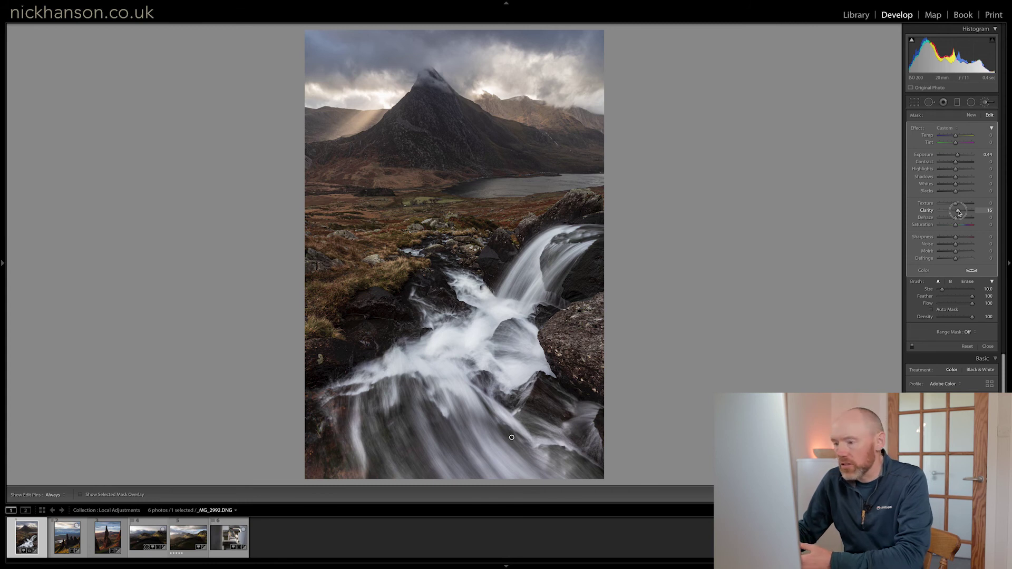
# Step: Add a Luminance range mask to the waterfall brush adjustment and display the luminance mask
pyautogui.click(971, 333)
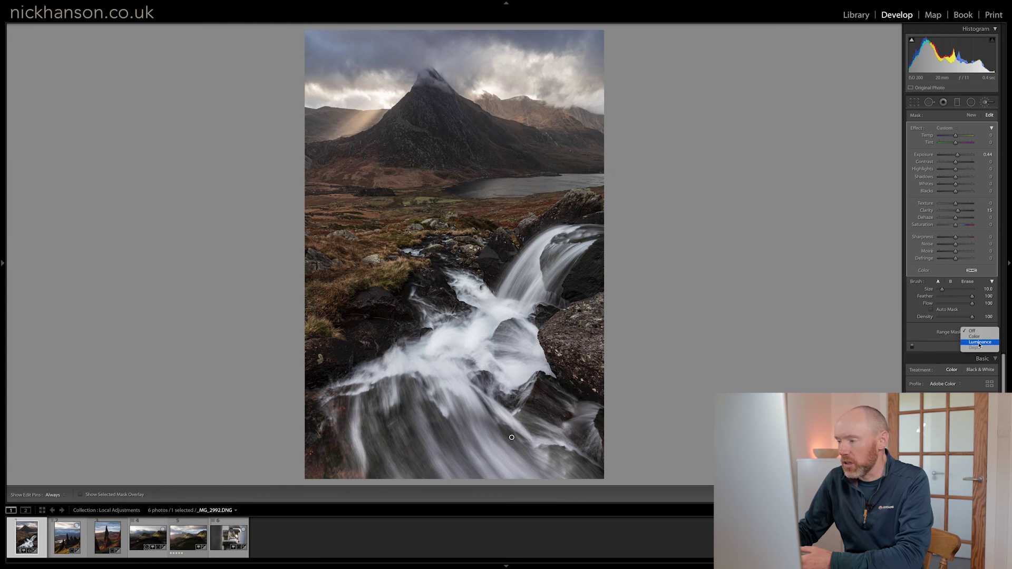
pyautogui.click(979, 342)
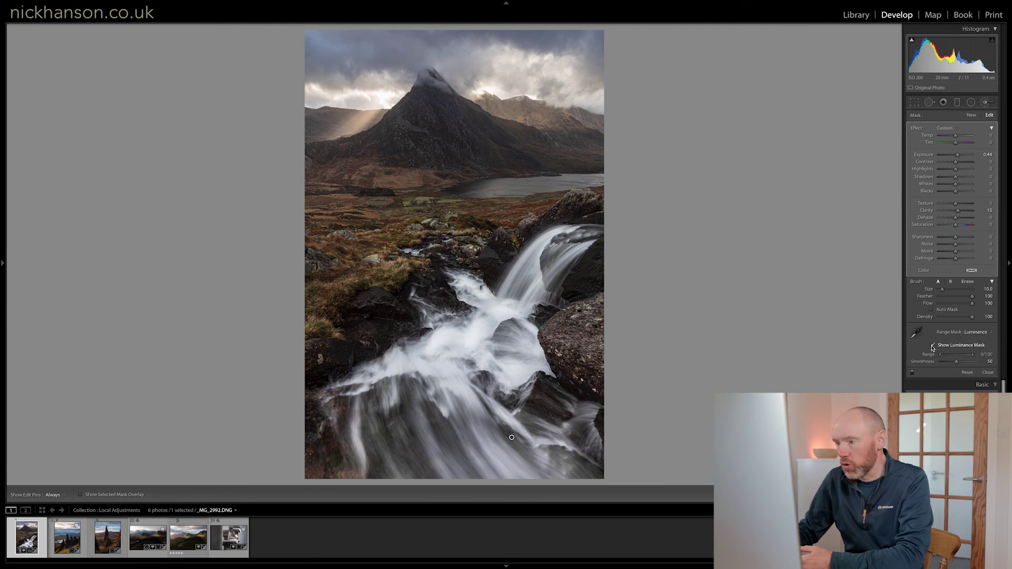
pyautogui.click(932, 345)
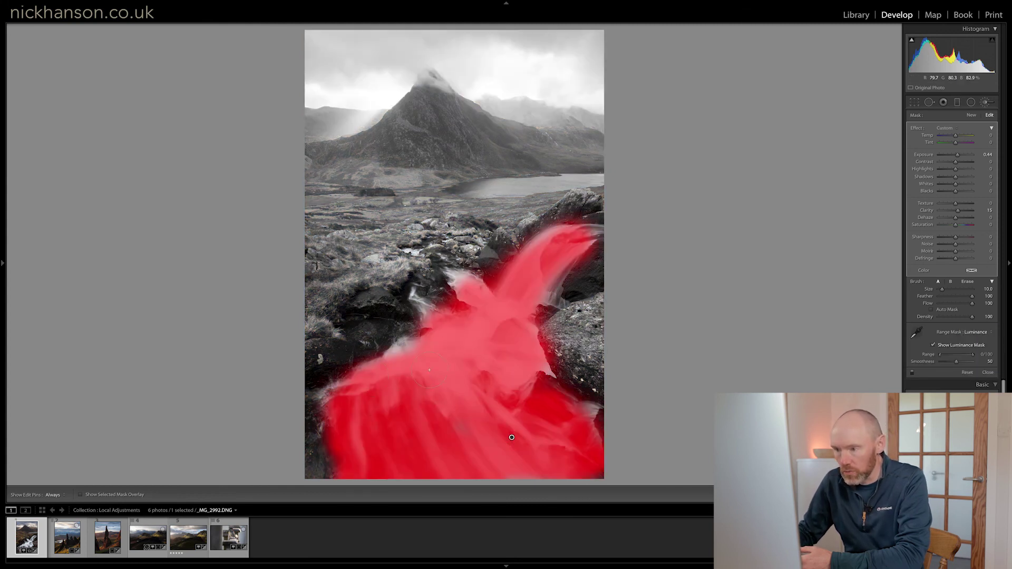
# Step: Reduce the brush size to 4 and paint the missed white water at the stream's upper edge into the mask
pyautogui.press('h')
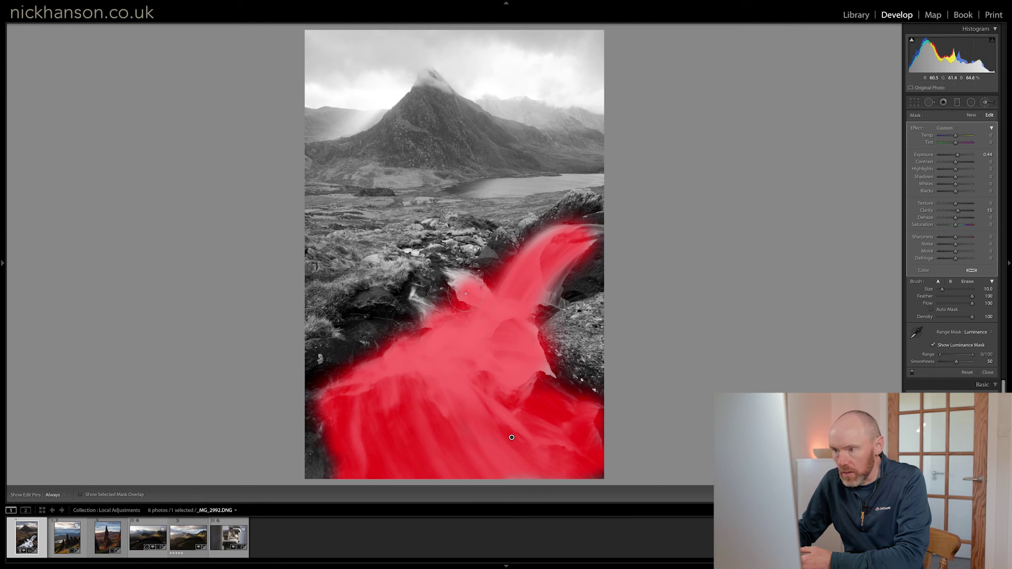
pyautogui.moveTo(461, 281); pyautogui.dragTo(472, 281)
pyautogui.press('h')
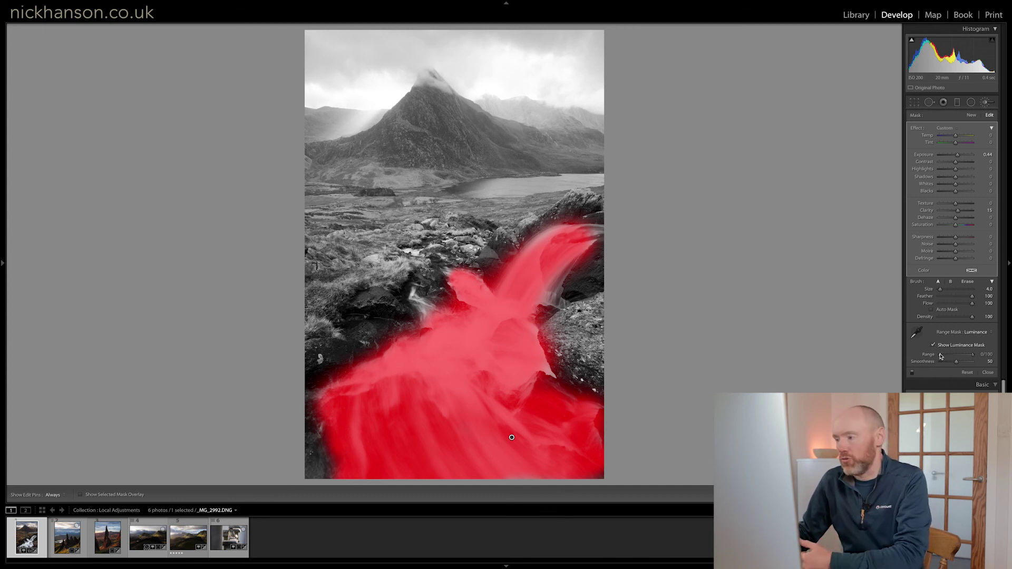
# Step: Set the luminance range to 53/100 and, with the mask display hidden, toggle the brush adjustment off and on to compare the water
pyautogui.moveTo(942, 357); pyautogui.dragTo(957, 357)
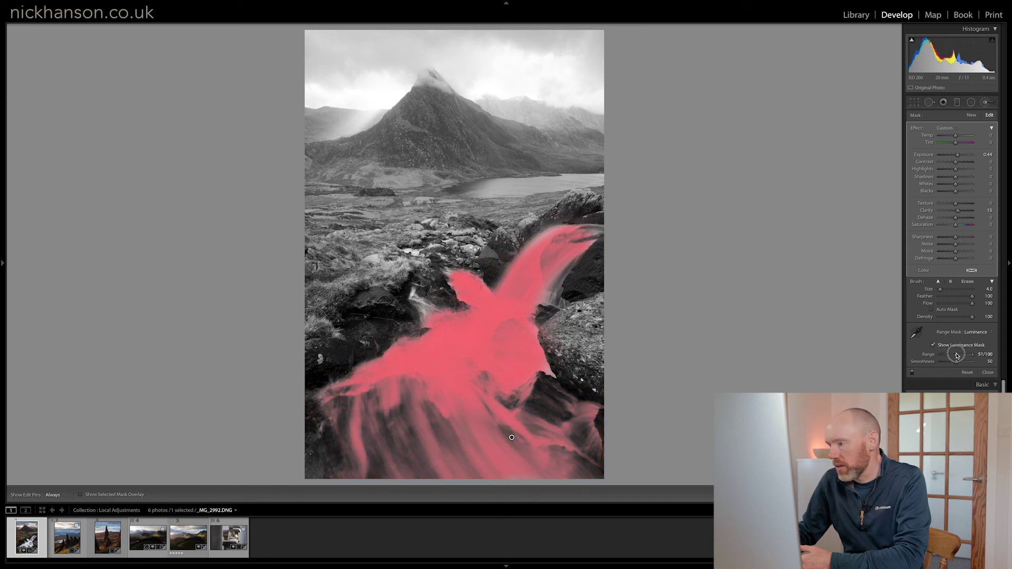
pyautogui.click(933, 344)
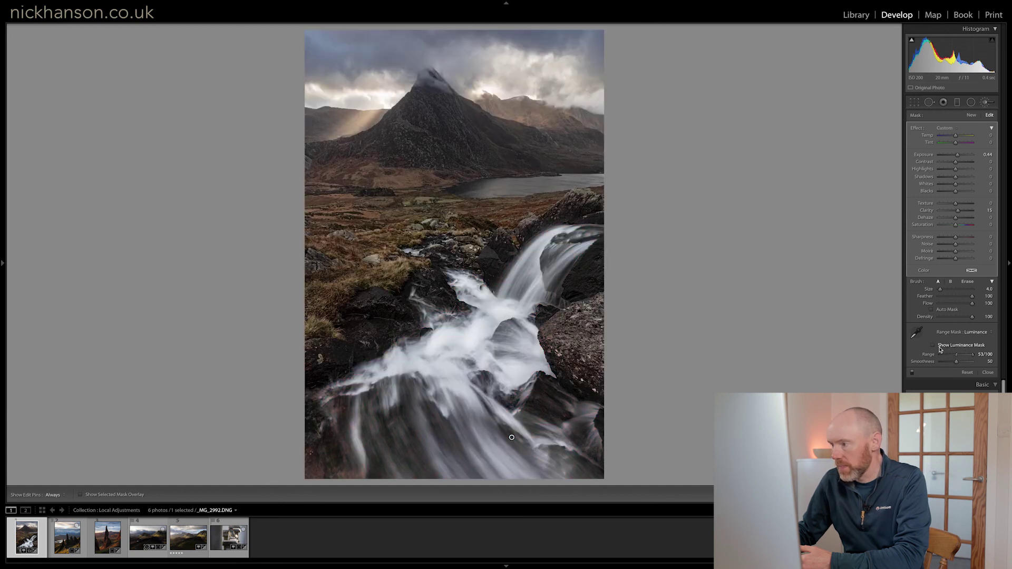
pyautogui.click(912, 373)
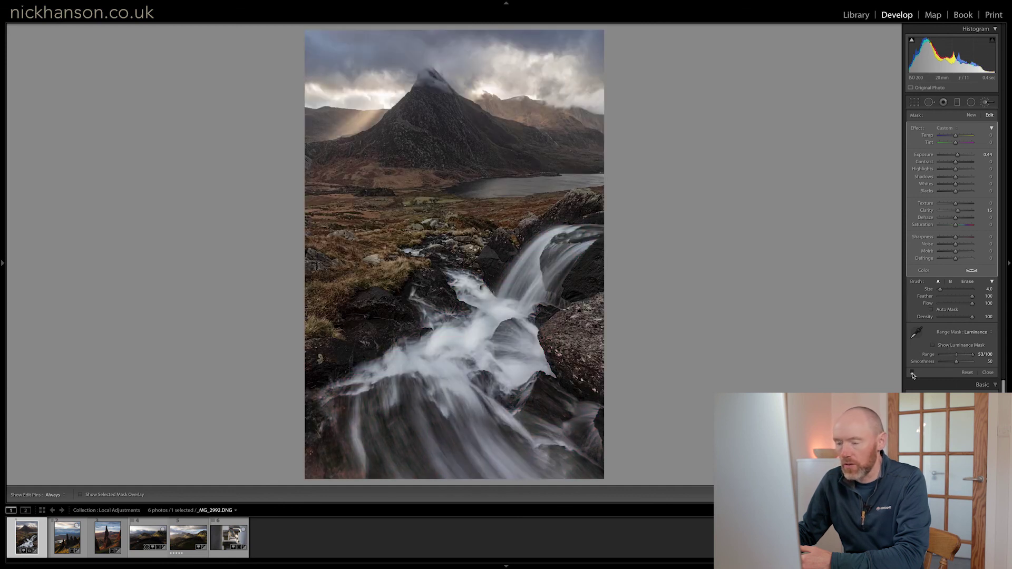
pyautogui.click(913, 373)
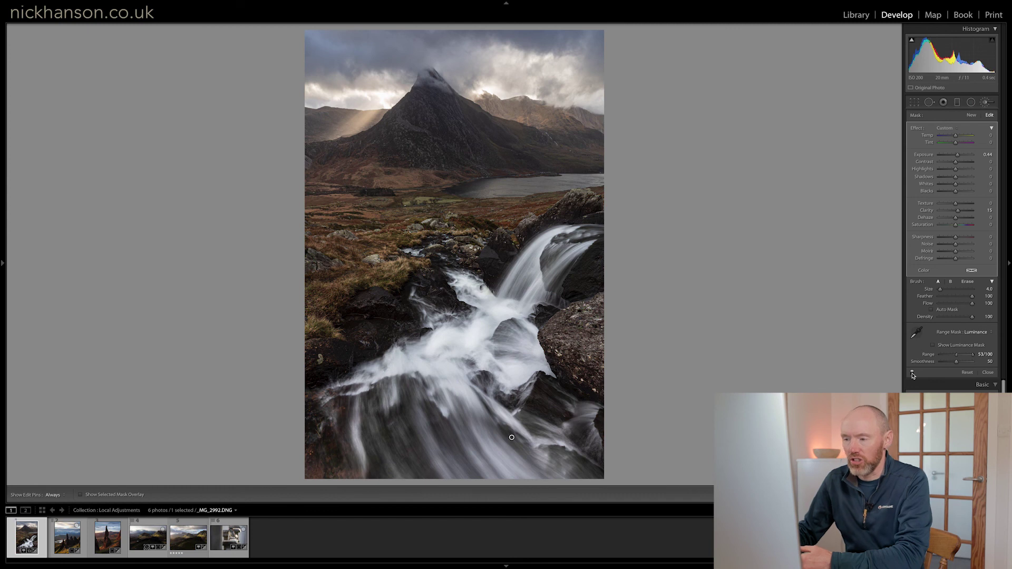